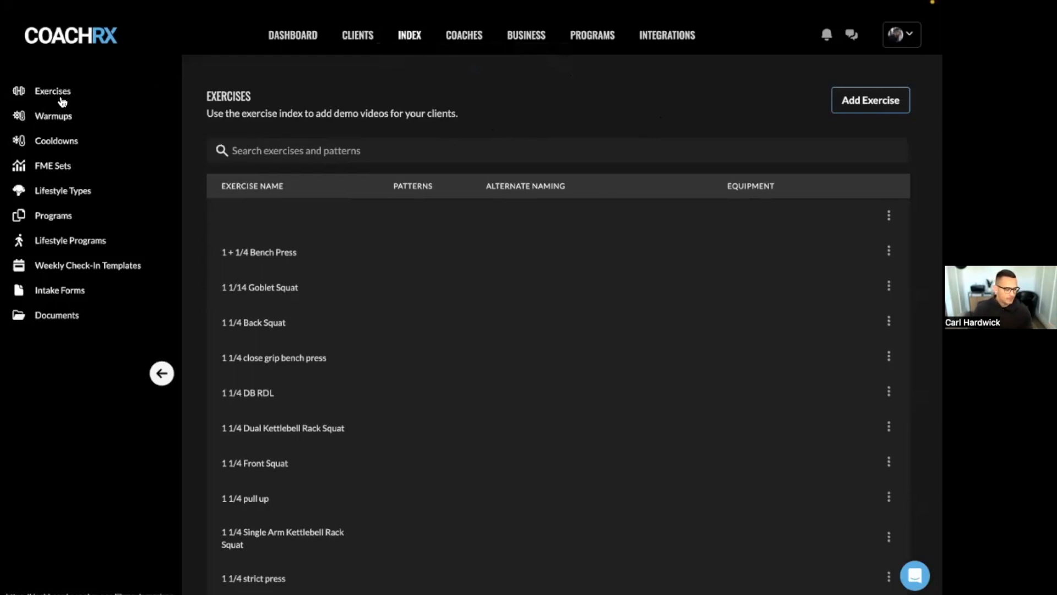
# - Start a new program named 'Assault Bike Improvement Program' and paste in its description
pyautogui.click(61, 220)
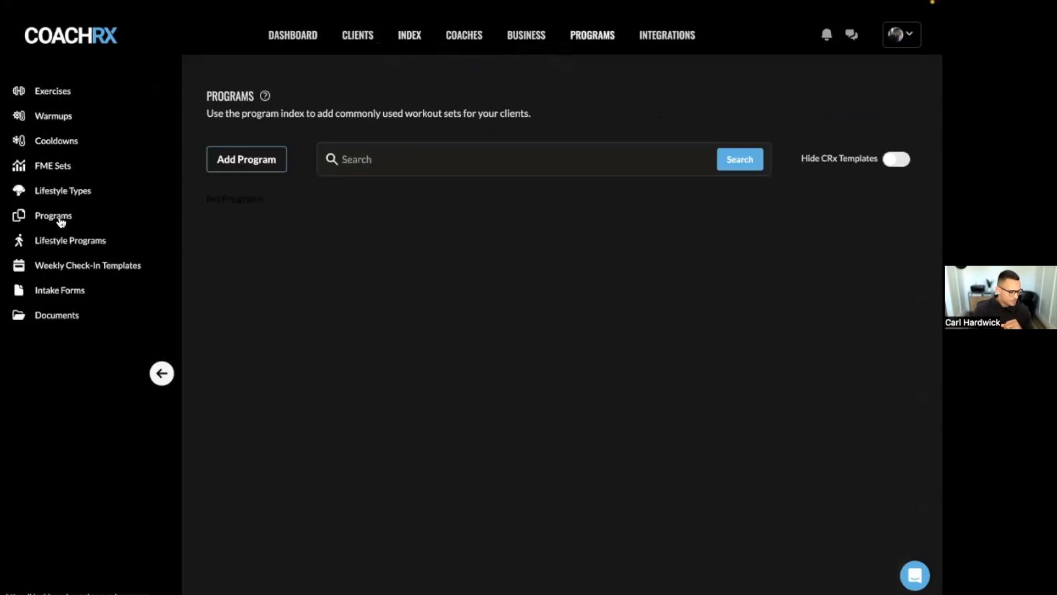
pyautogui.click(243, 160)
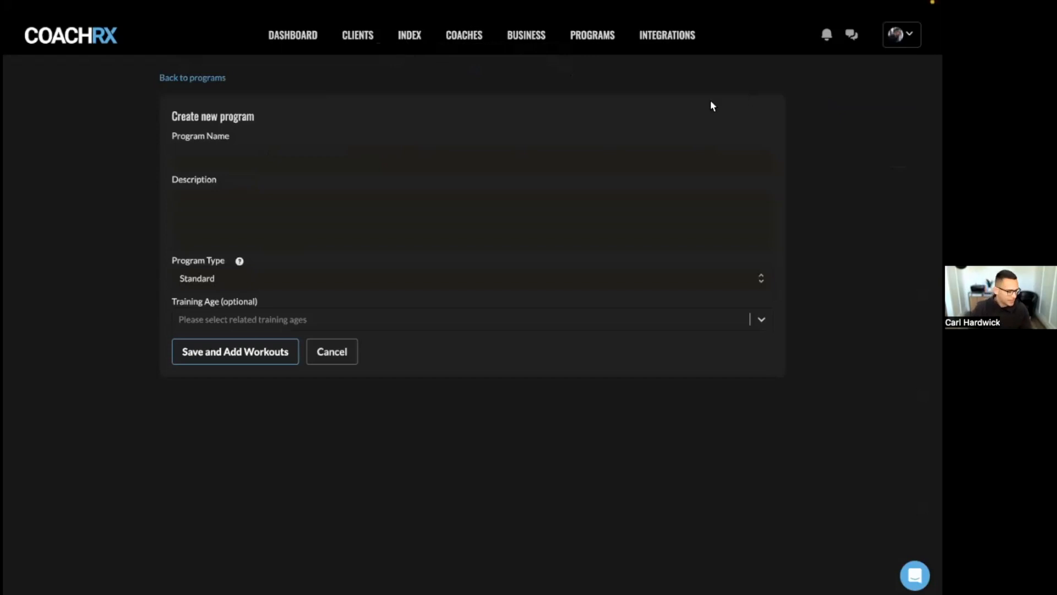
pyautogui.click(432, 154)
pyautogui.write('Assault Bike Improvement Program')
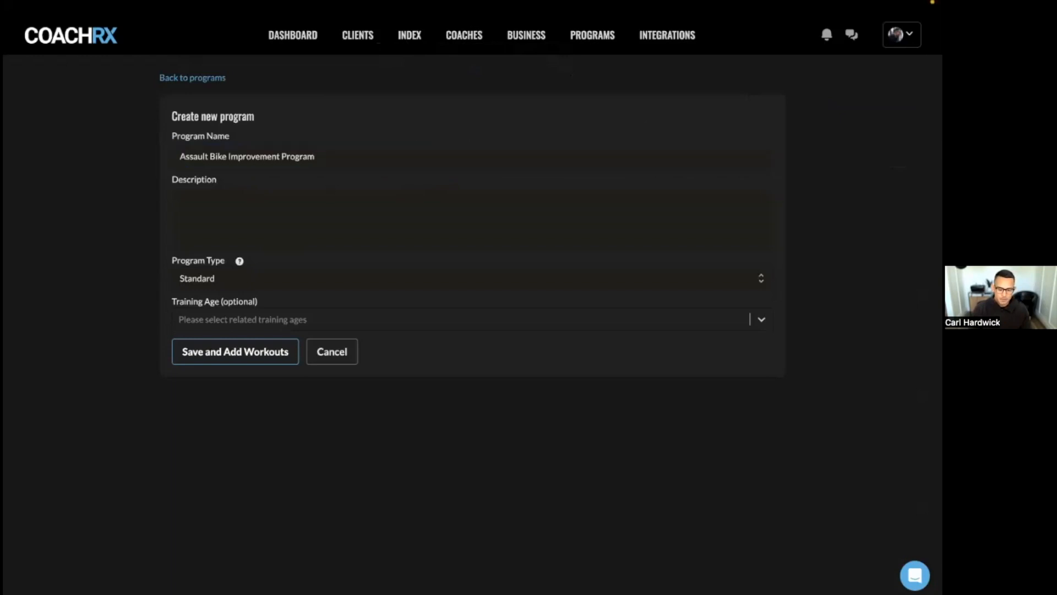
pyautogui.click(540, 214)
pyautogui.write('10 minute assault bike (OPEX Work) improvement based on increasing race pace with an additional volume build day.  Monday: Weeks 1+7 - Test, Weeks 2-6 - MAP 10 volume build Thursday: Increasing race pace intervals')
# - Keep Standard type, add Beginner, Intermediate and Advanced training ages, and save to add workouts
pyautogui.click(543, 281)
pyautogui.click(549, 263)
pyautogui.click(513, 314)
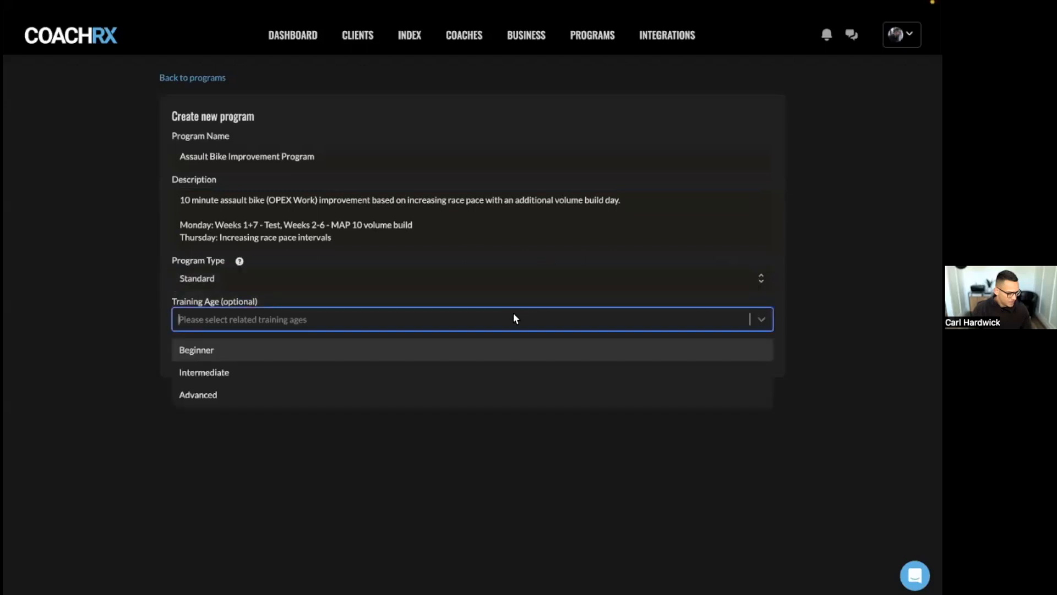
pyautogui.click(350, 349)
pyautogui.click(346, 321)
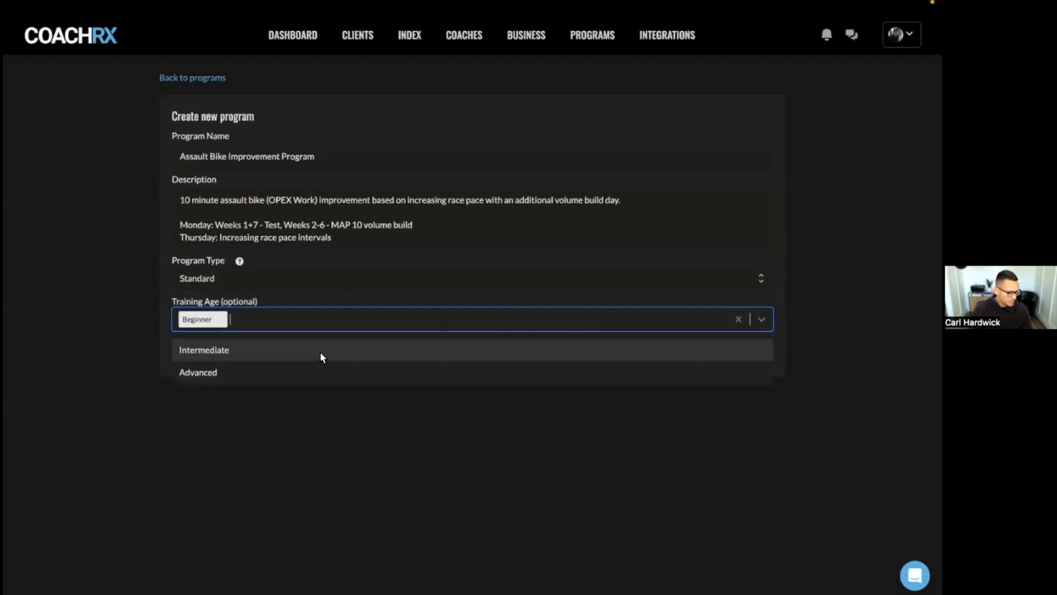
pyautogui.click(320, 352)
pyautogui.click(336, 323)
pyautogui.click(305, 349)
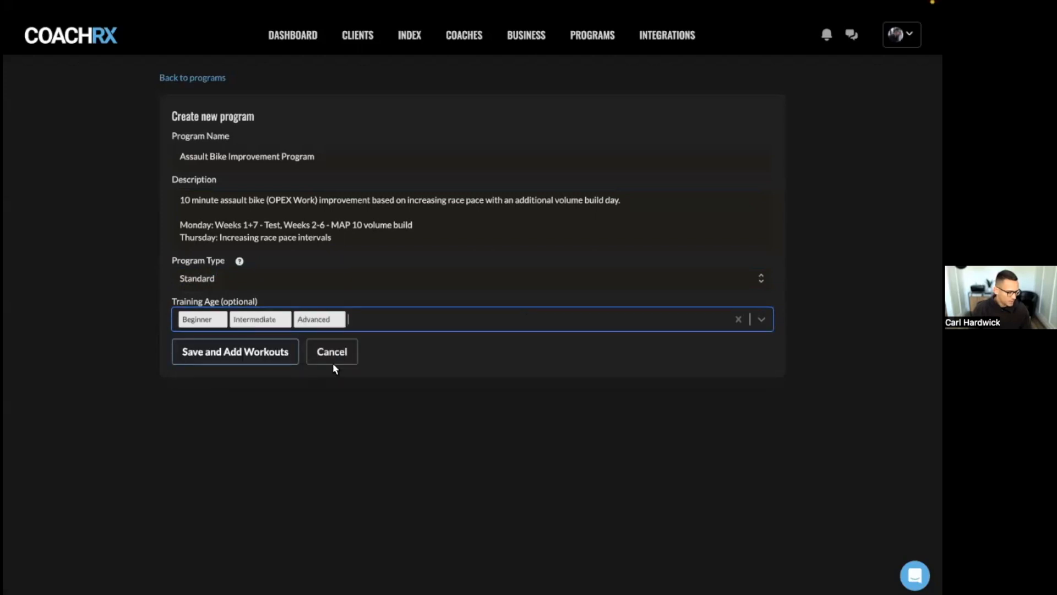
pyautogui.click(404, 404)
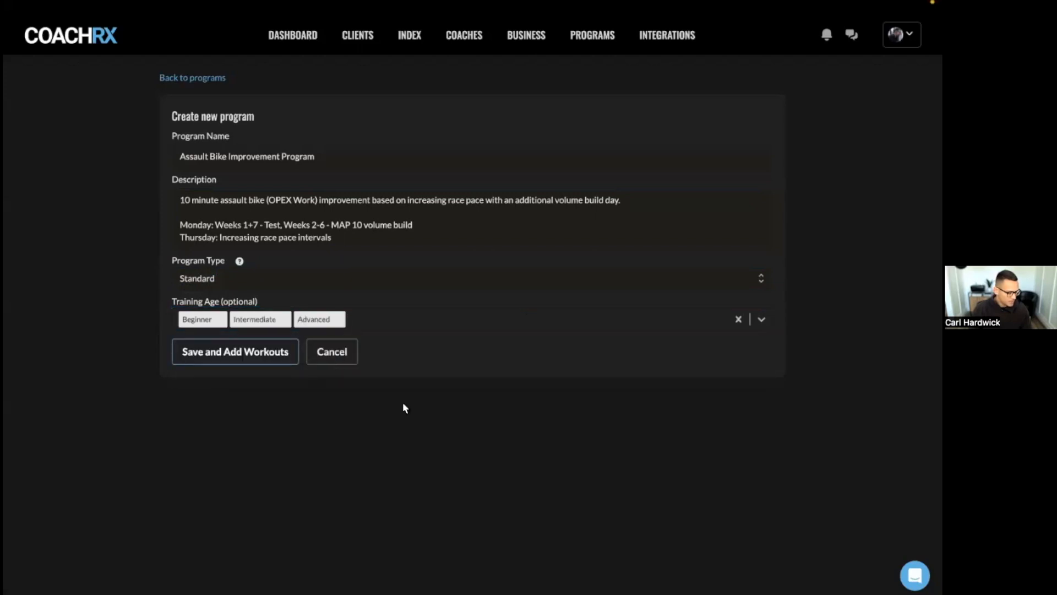
pyautogui.click(262, 357)
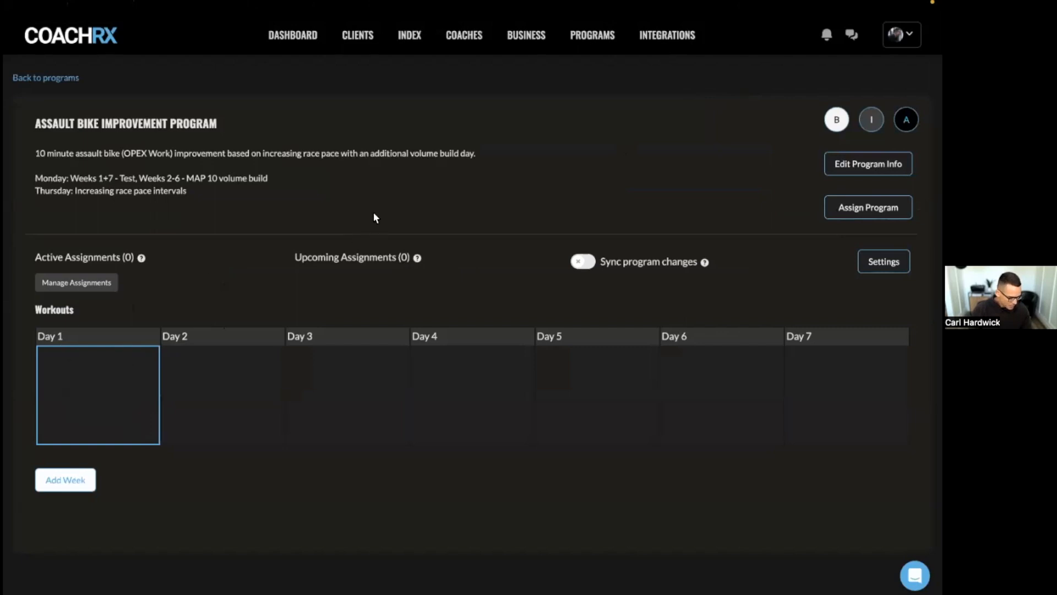
# - Add weeks two, three and four, then view the program info without changing it
pyautogui.click(73, 480)
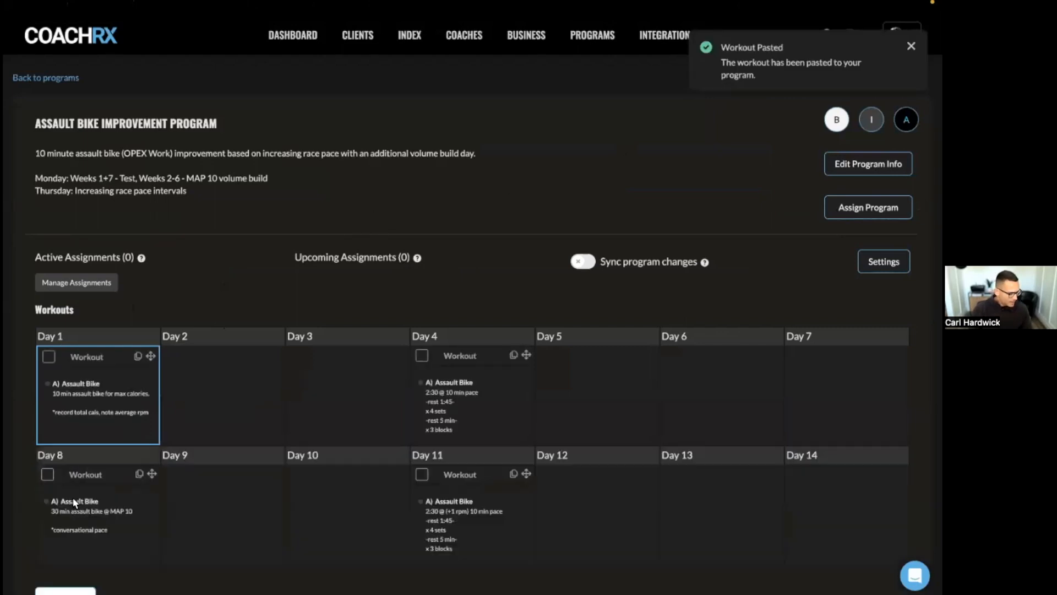
pyautogui.scroll(-2, 75, 502)
pyautogui.click(75, 503)
pyautogui.scroll(-3, 81, 537)
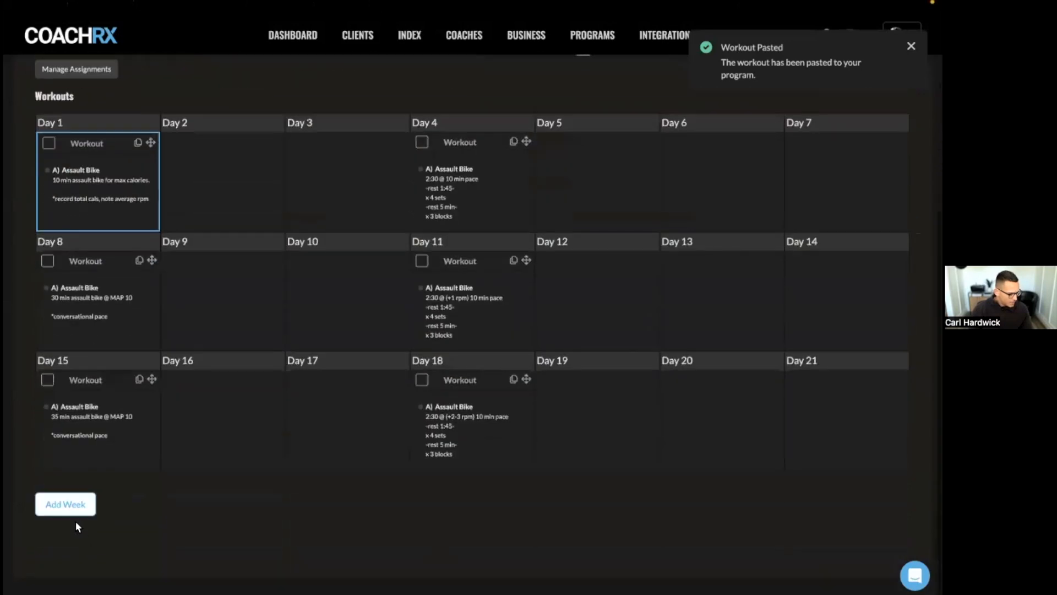
pyautogui.click(77, 503)
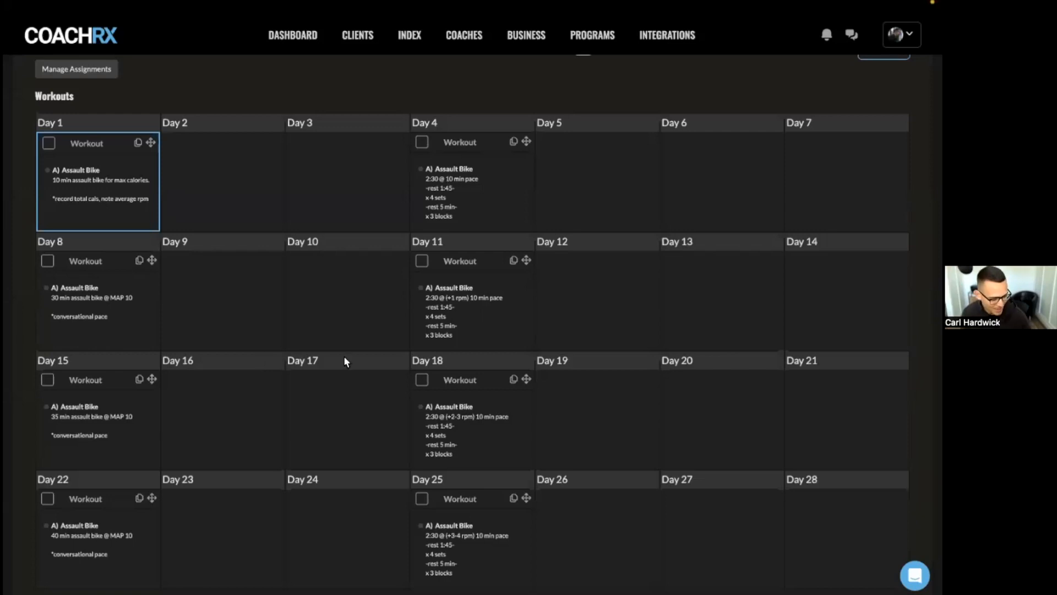
pyautogui.scroll(2, 380, 289)
pyautogui.scroll(2, 383, 289)
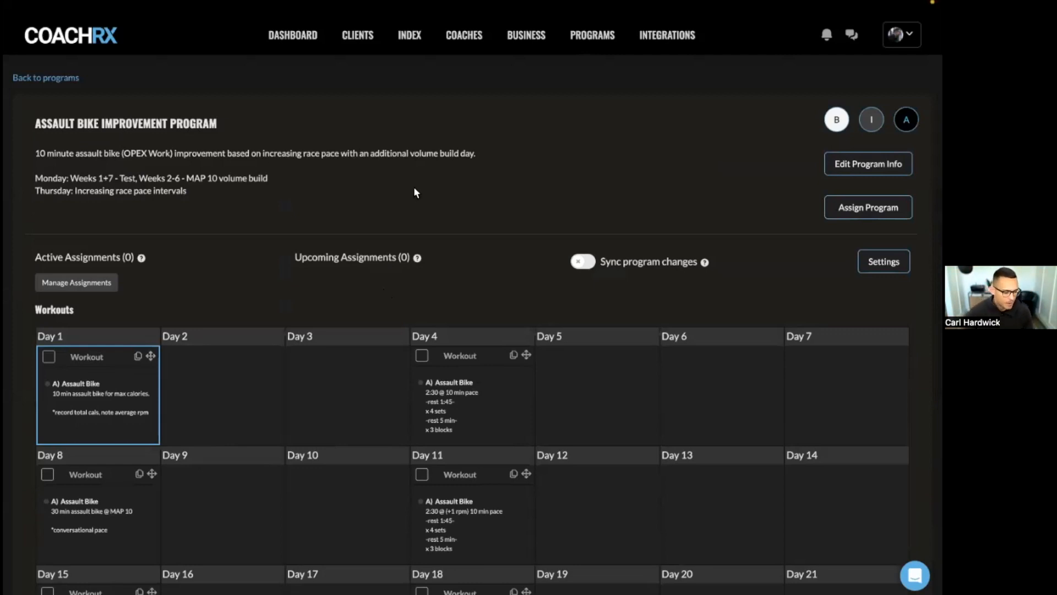
pyautogui.click(828, 163)
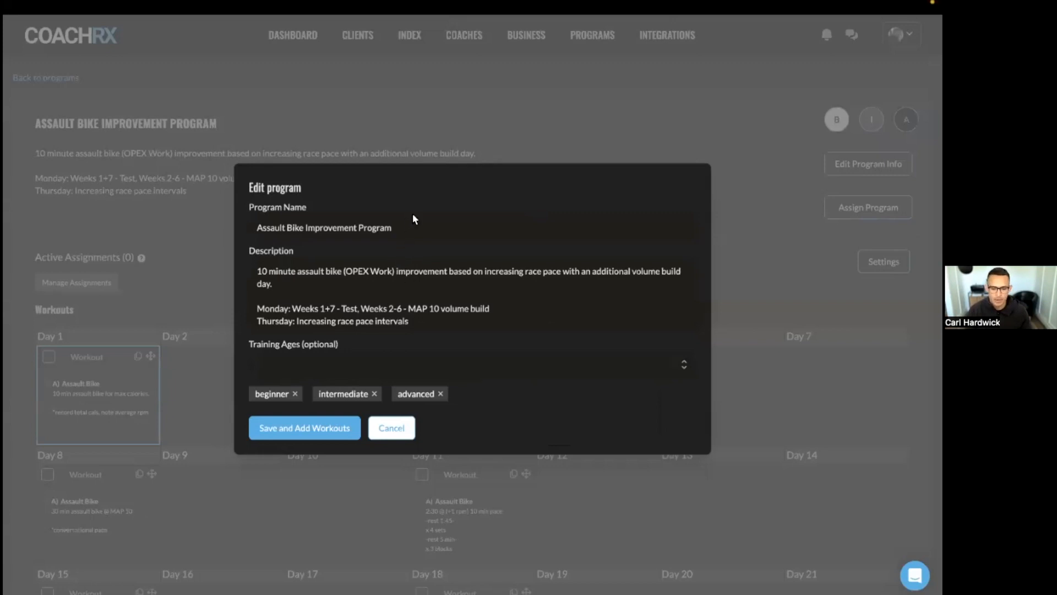
pyautogui.click(526, 134)
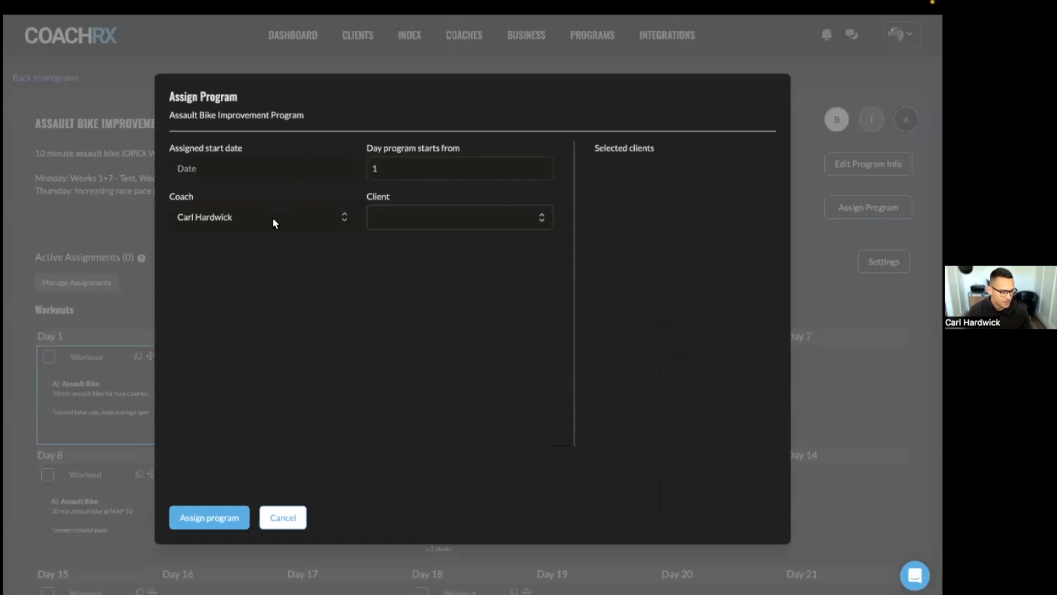
# - Keep the current coach and add three clients to the assignment
pyautogui.click(278, 216)
pyautogui.click(274, 214)
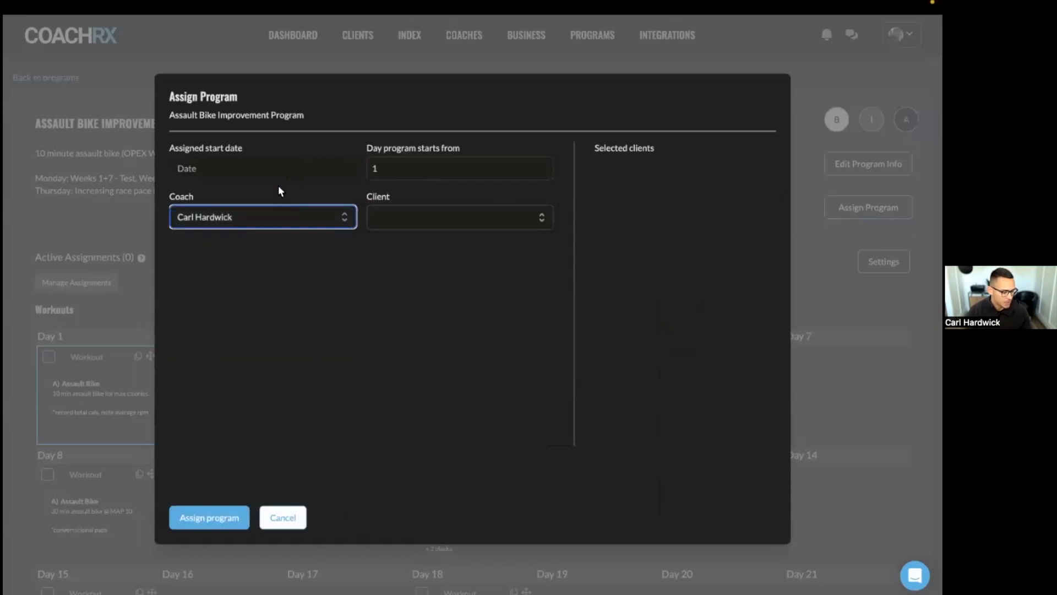
pyautogui.click(415, 222)
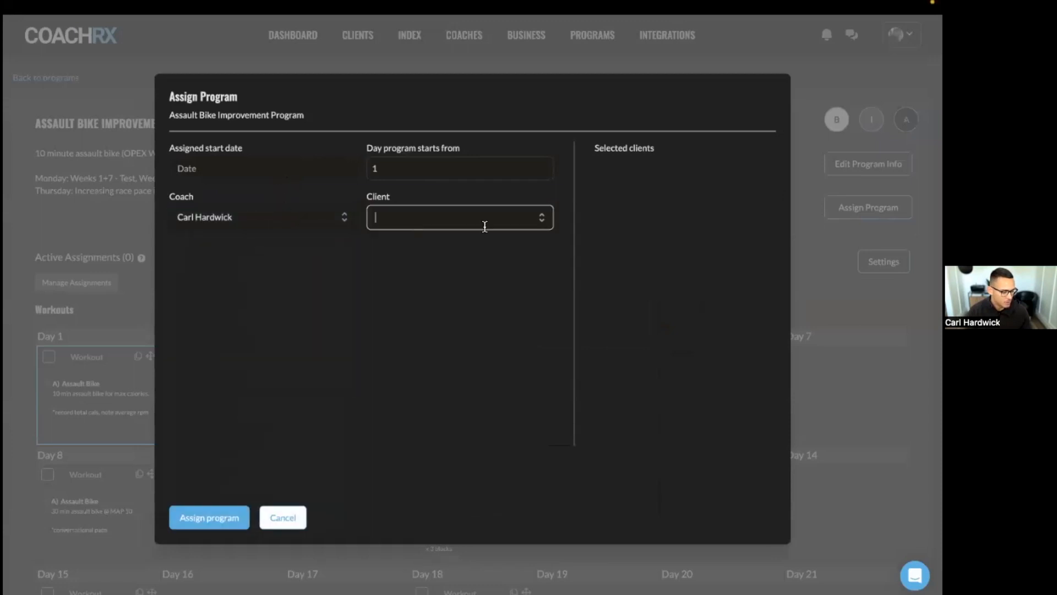
pyautogui.scroll(-2, 467, 290)
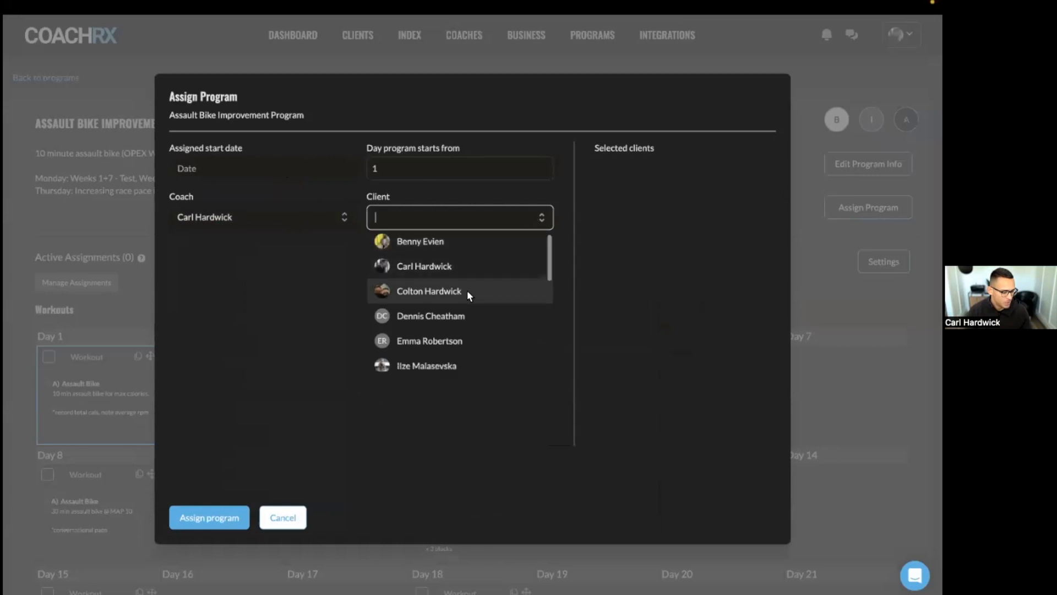
pyautogui.scroll(2, 466, 289)
pyautogui.click(469, 284)
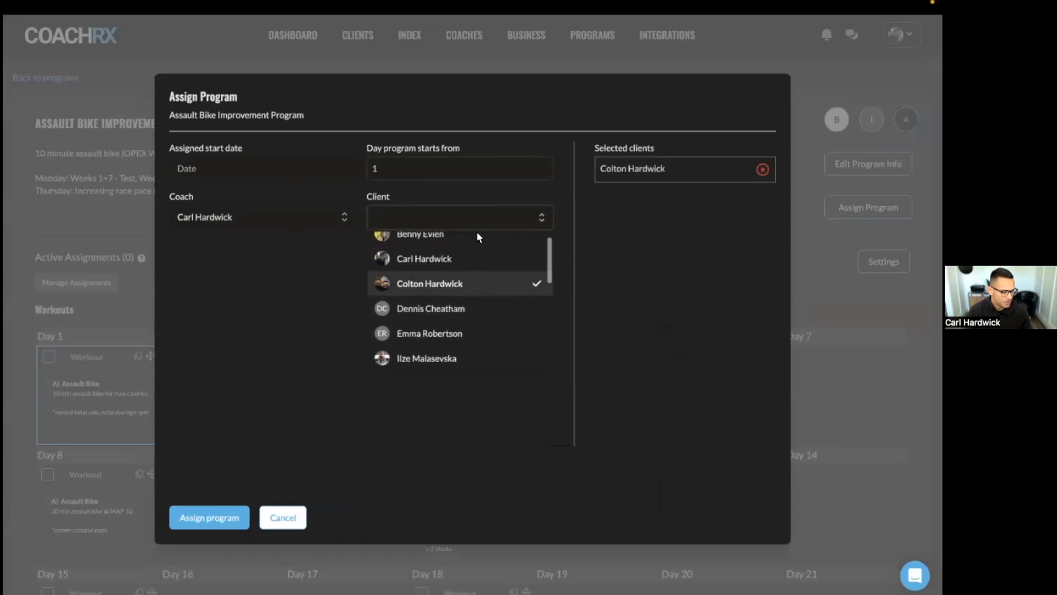
pyautogui.scroll(-2, 461, 310)
pyautogui.click(461, 292)
pyautogui.scroll(-2, 458, 309)
pyautogui.click(456, 286)
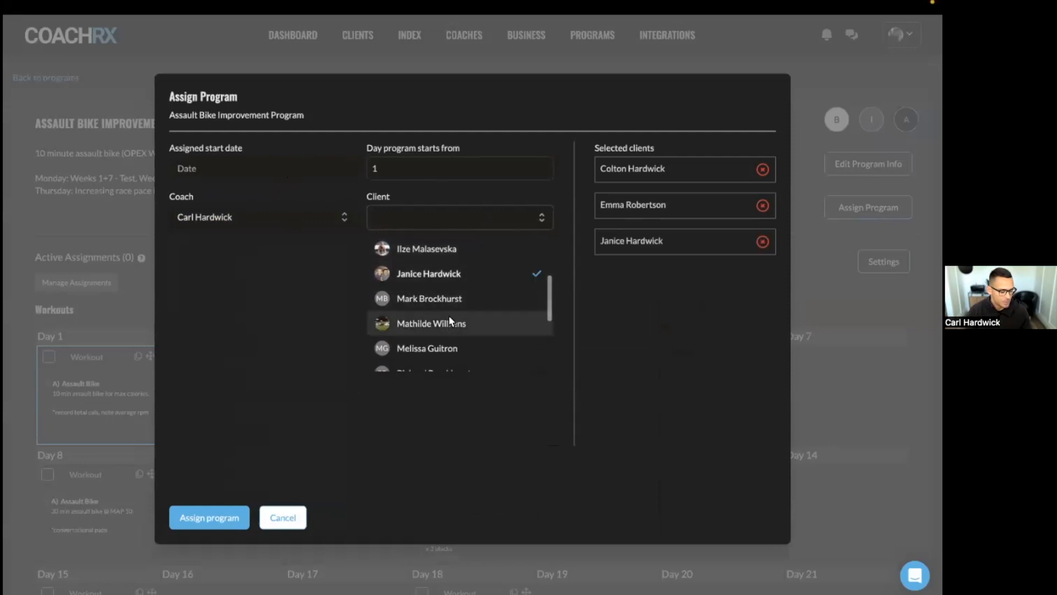
pyautogui.click(542, 211)
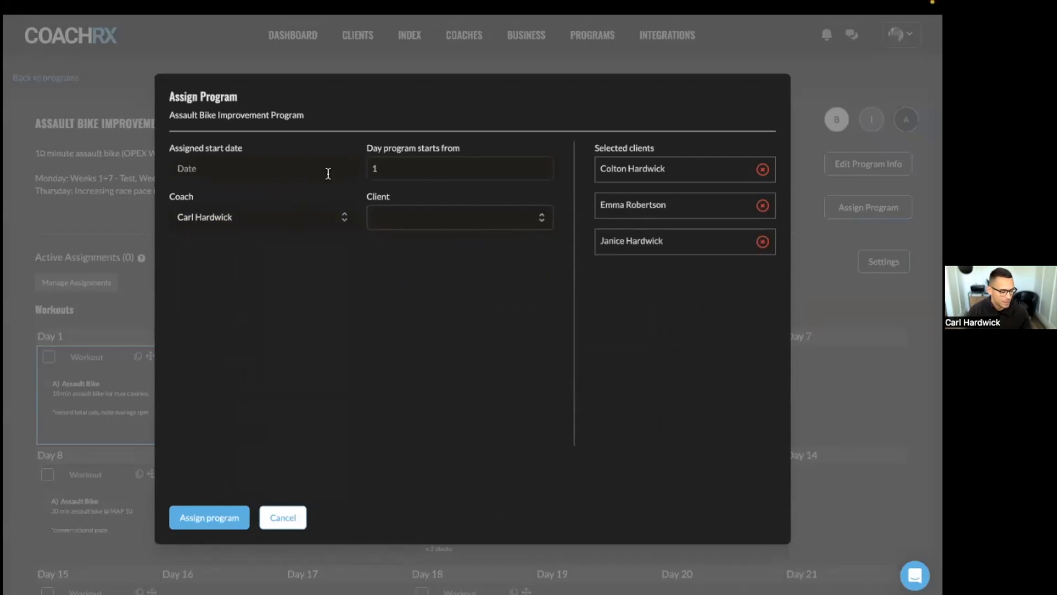
# - Set start date 2023-01-25, remove the first client, then cancel the assignment
pyautogui.click(307, 161)
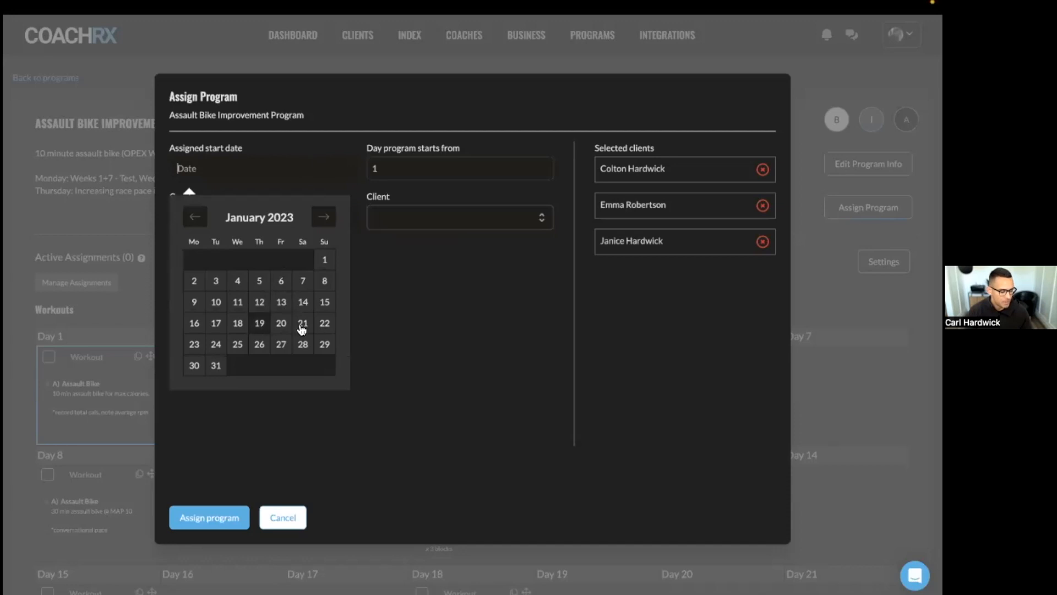
pyautogui.click(236, 346)
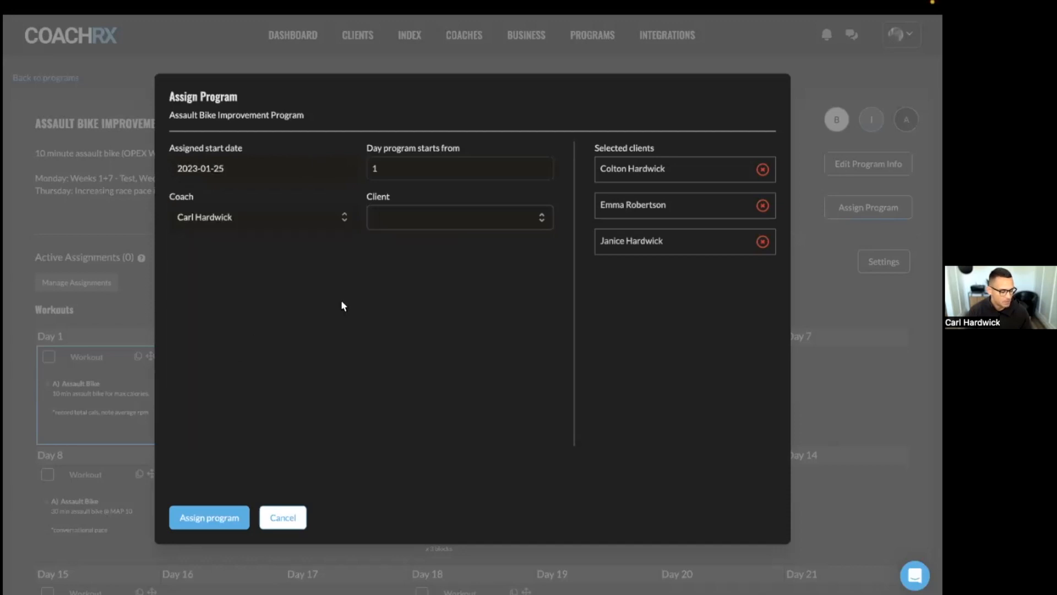
pyautogui.click(764, 171)
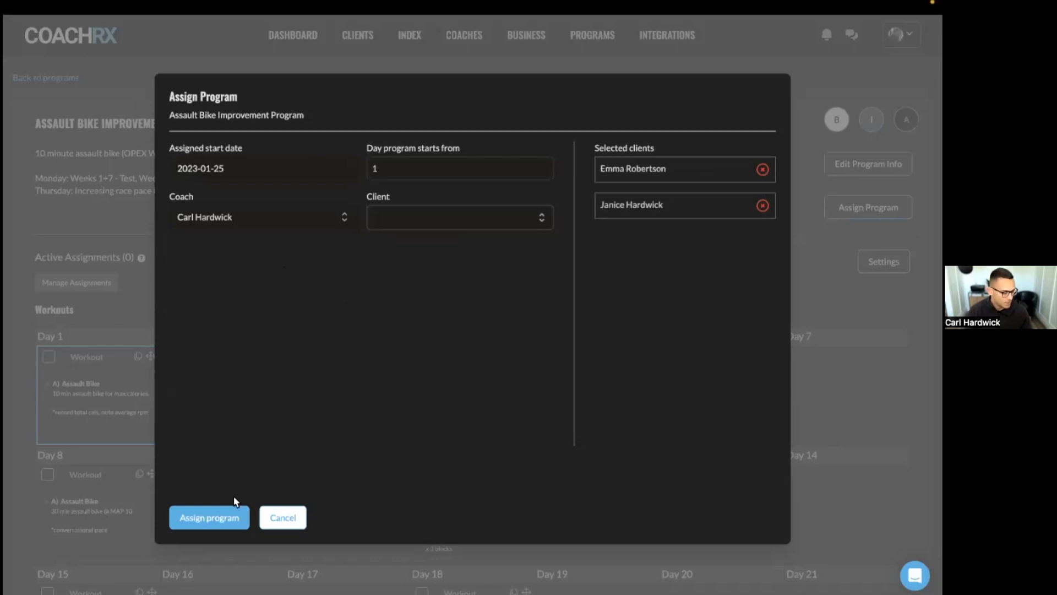
pyautogui.click(283, 518)
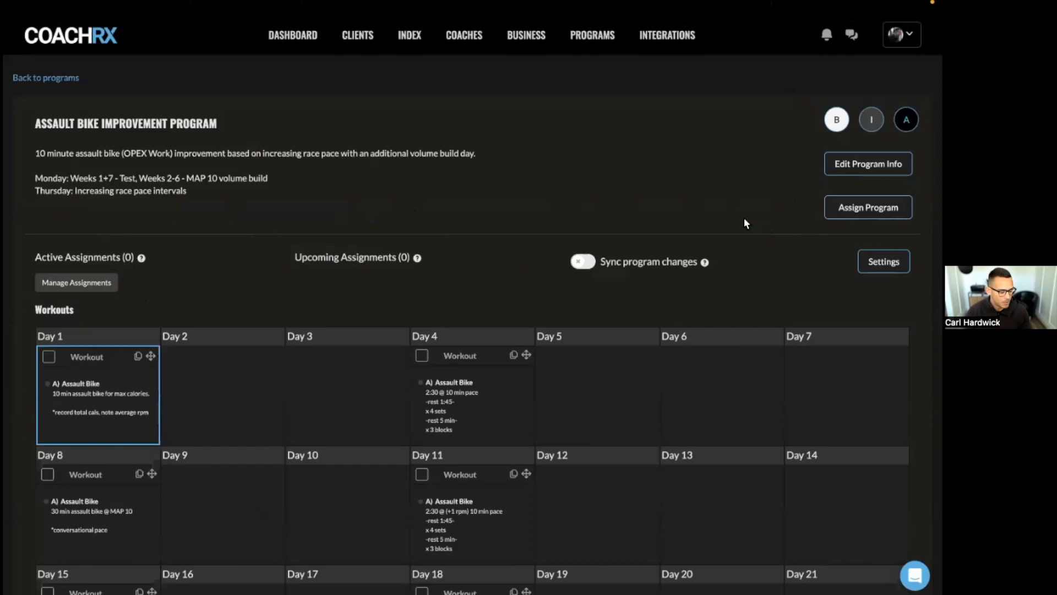
# - Open the Assault Bike Improvement Program's settings
pyautogui.click(884, 261)
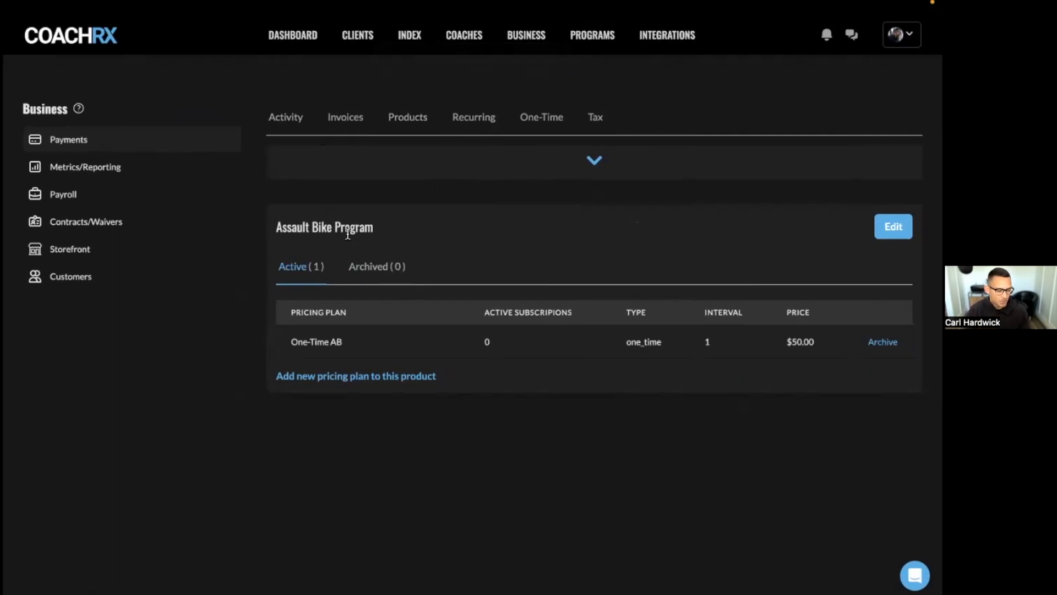
pyautogui.click(893, 227)
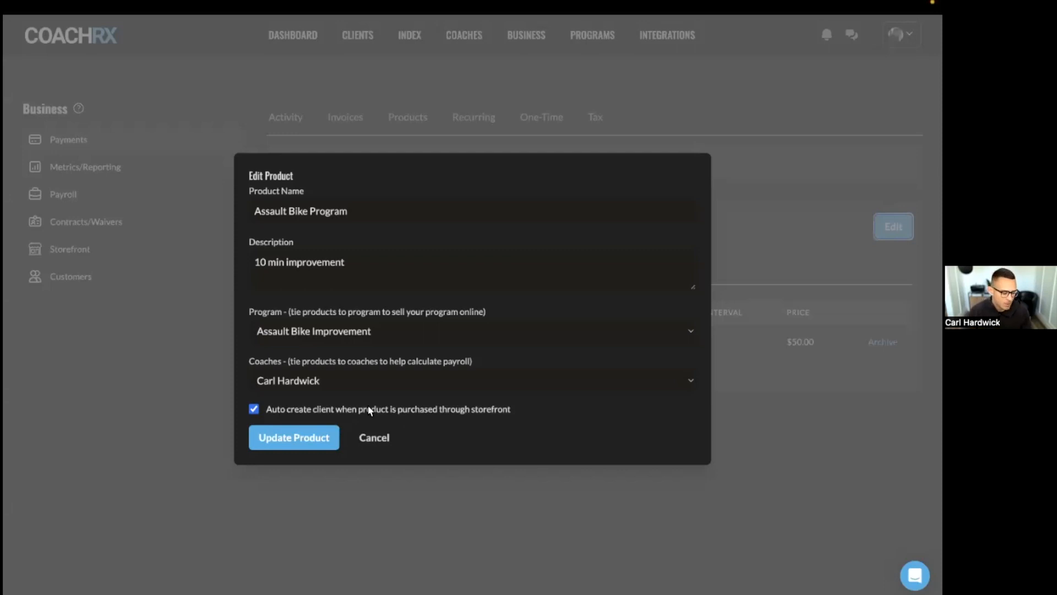
pyautogui.click(370, 437)
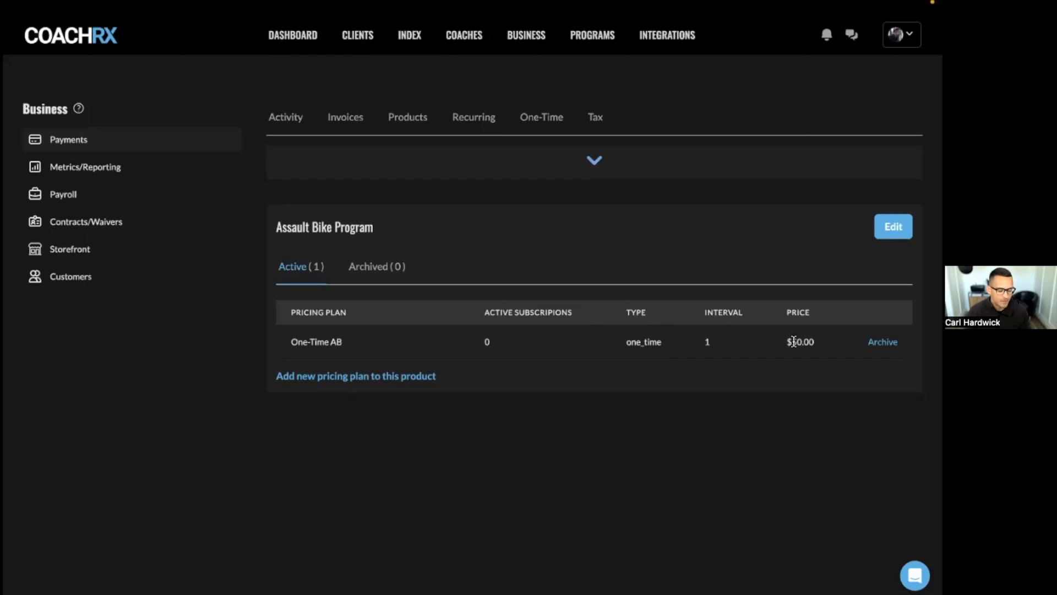
# - Start a new pricing plan with Monthly billing, then switch to the program's Settings page
pyautogui.click(424, 377)
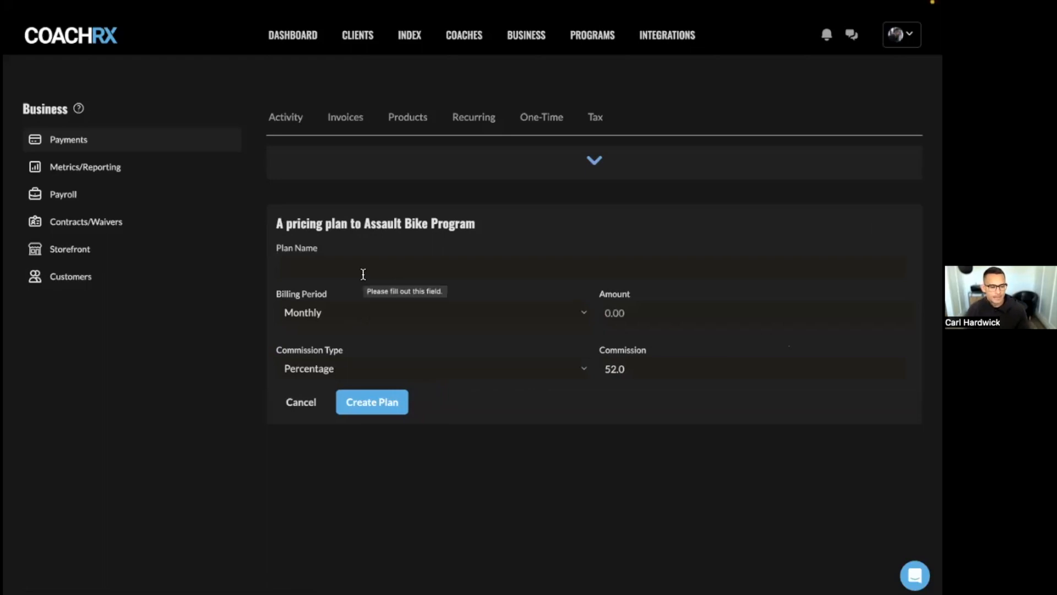
pyautogui.click(338, 306)
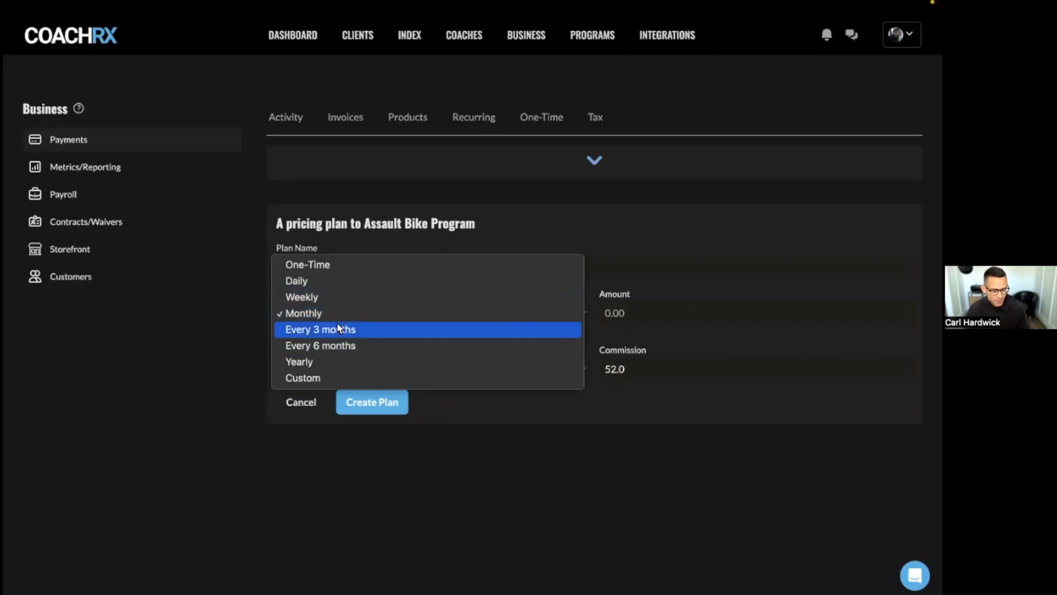
pyautogui.click(502, 212)
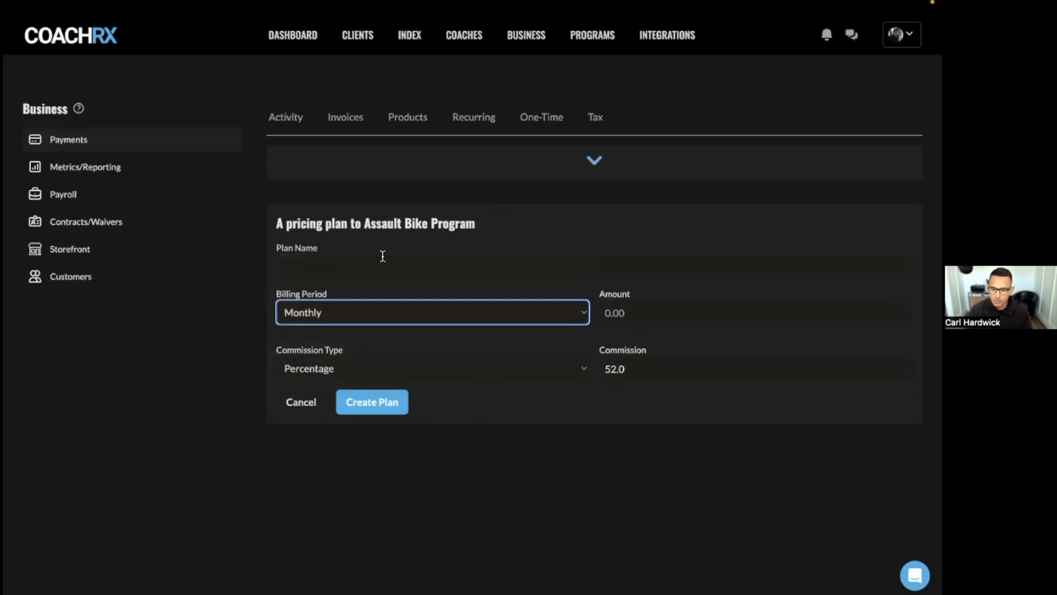
pyautogui.hotkey('ctrl', 'Left')
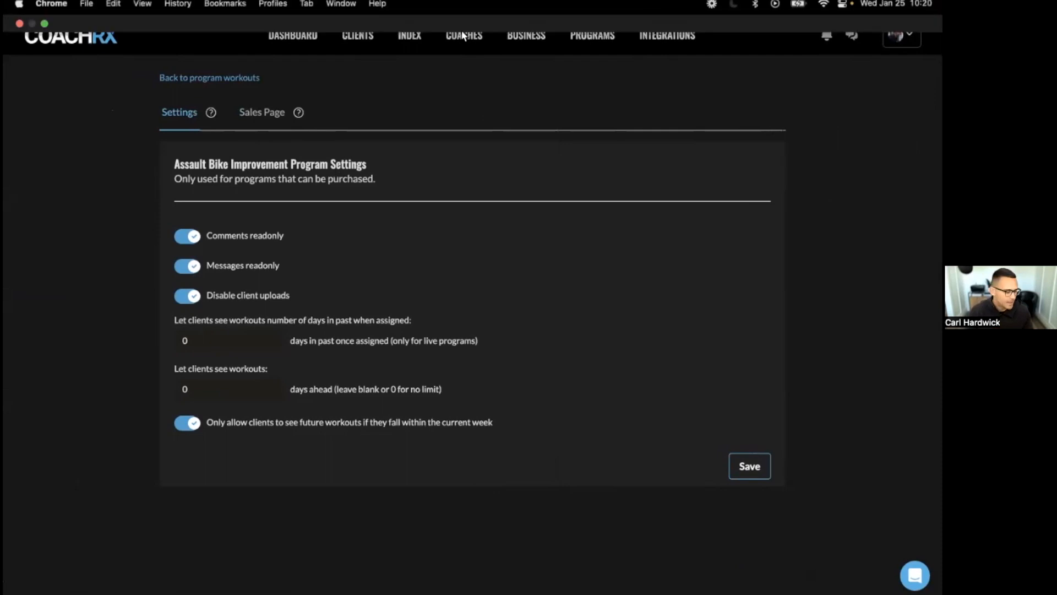
# - Go to the program's Sales Page tab and scroll through the sales settings form
pyautogui.click(263, 112)
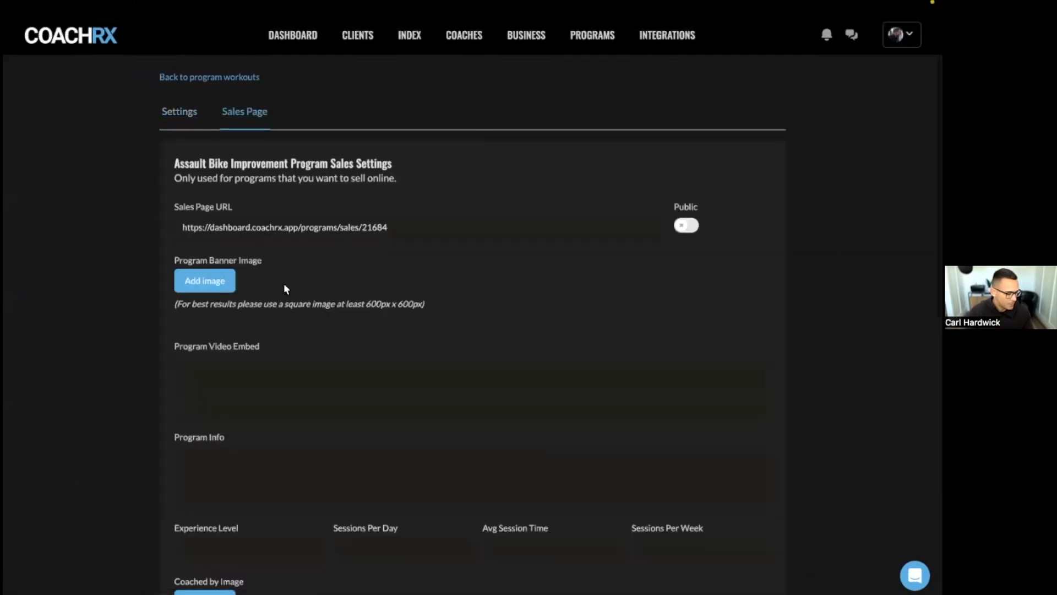
pyautogui.scroll(-3, 283, 283)
pyautogui.scroll(2, 283, 283)
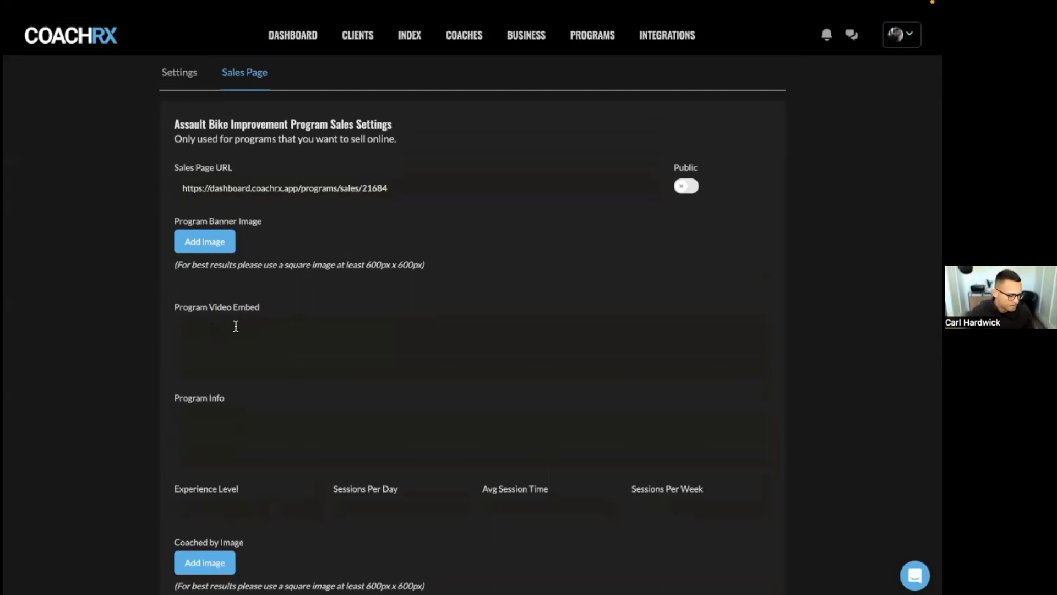
pyautogui.scroll(-1, 243, 337)
pyautogui.scroll(-2, 246, 341)
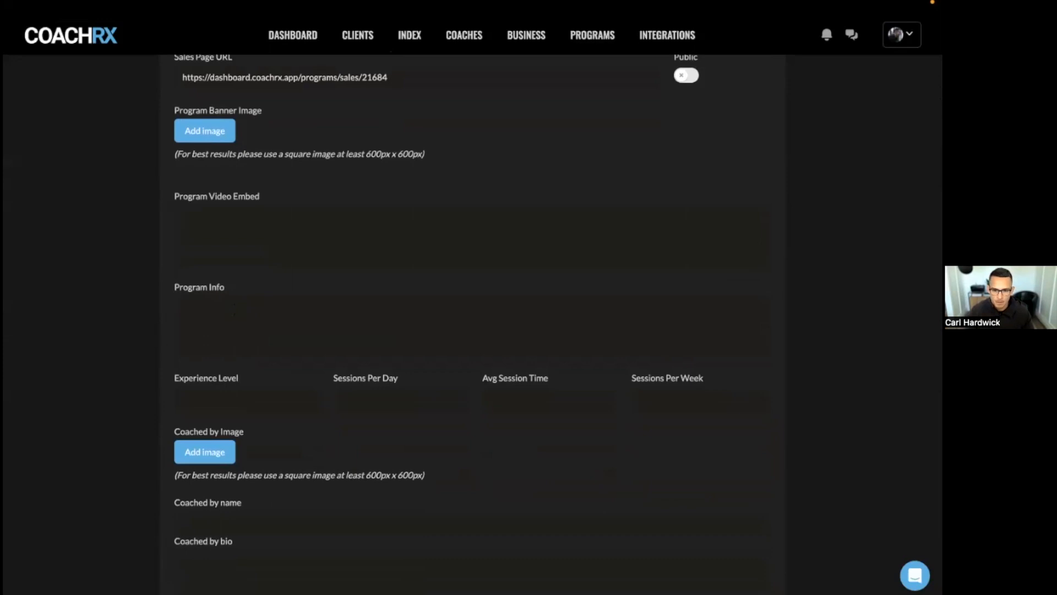
# - Paste the program description into Program Info and set experience level to Beginner to Advanced
pyautogui.click(423, 316)
pyautogui.write('10 minute assault bike (OPEX Work) improvement based on increasing race pace with an additional volume build day. Monday: Weeks 1+7 - Test, Weeks 2-6 - MAP 10 volume build Thursday: Increasing race pace intervals')
pyautogui.click(246, 396)
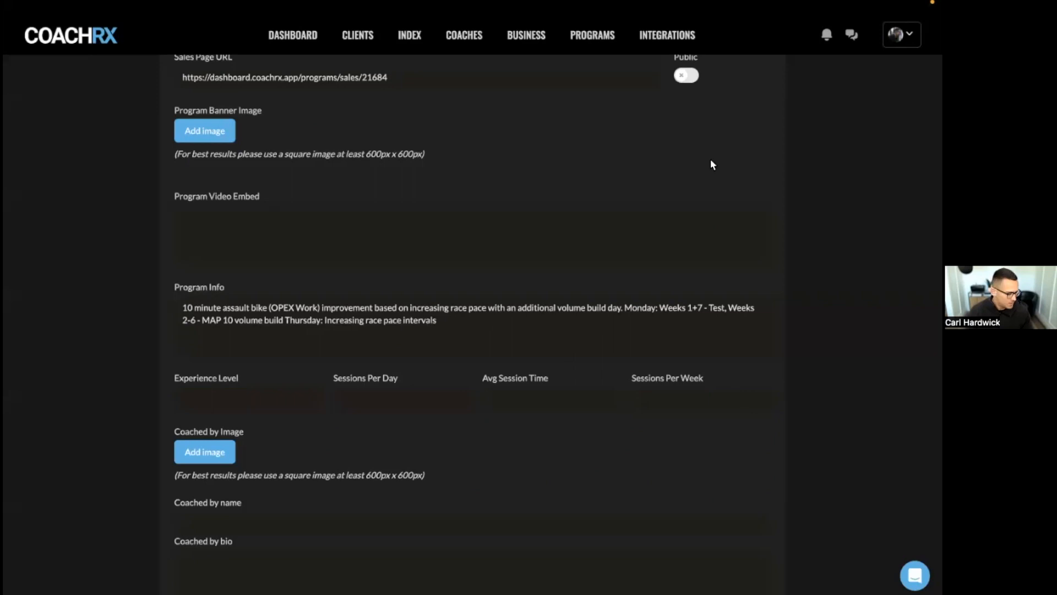
pyautogui.click(259, 392)
pyautogui.write('Beginner to Advanced')
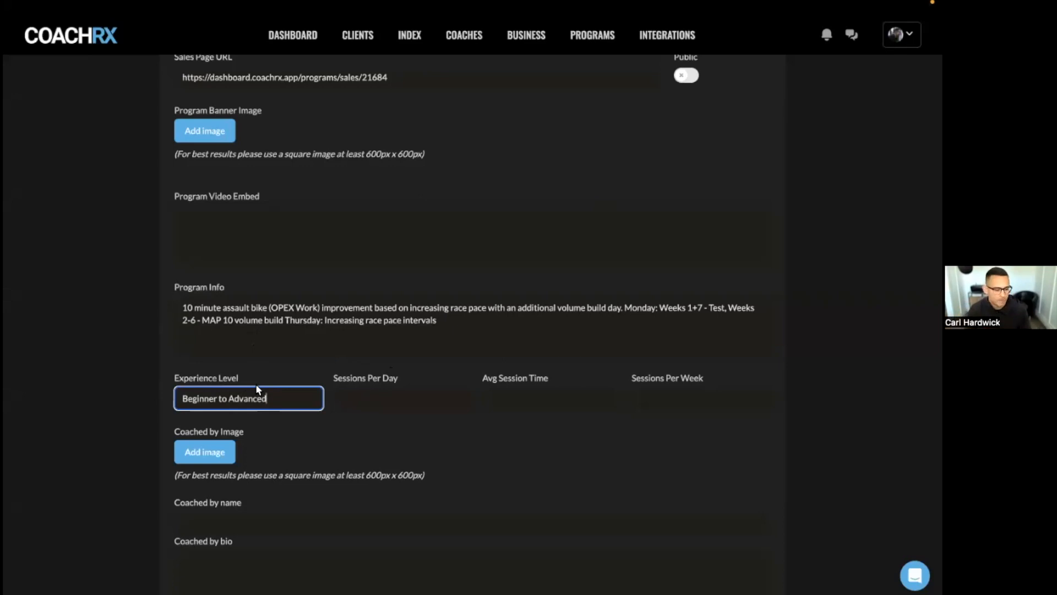
# - Enter 1 session per day, 60 minutes average session time, and 2 sessions per week
pyautogui.click(353, 397)
pyautogui.write('1')
pyautogui.click(525, 397)
pyautogui.write('60 minutes')
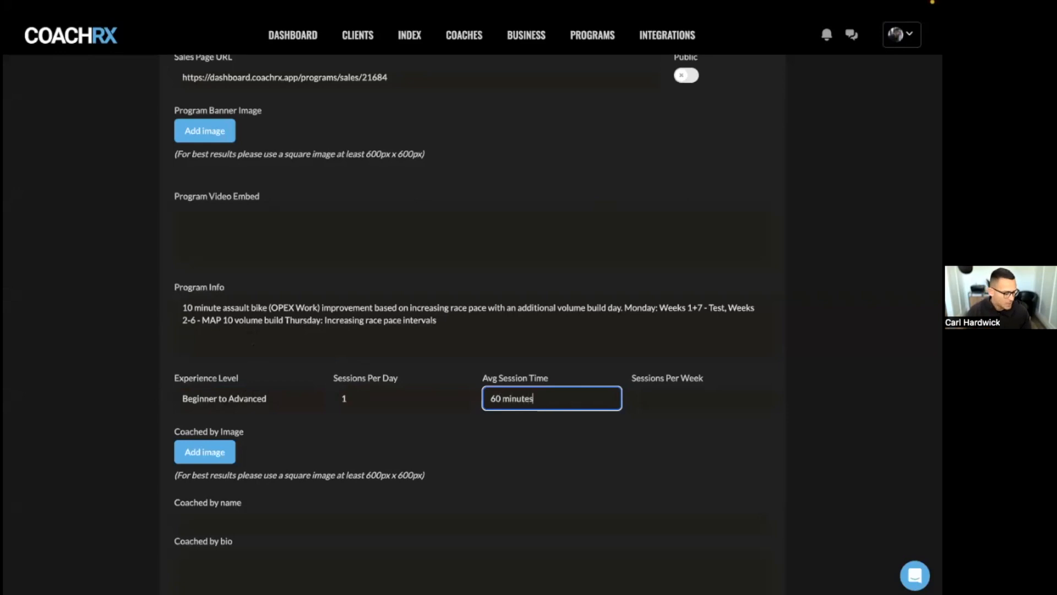
pyautogui.click(648, 405)
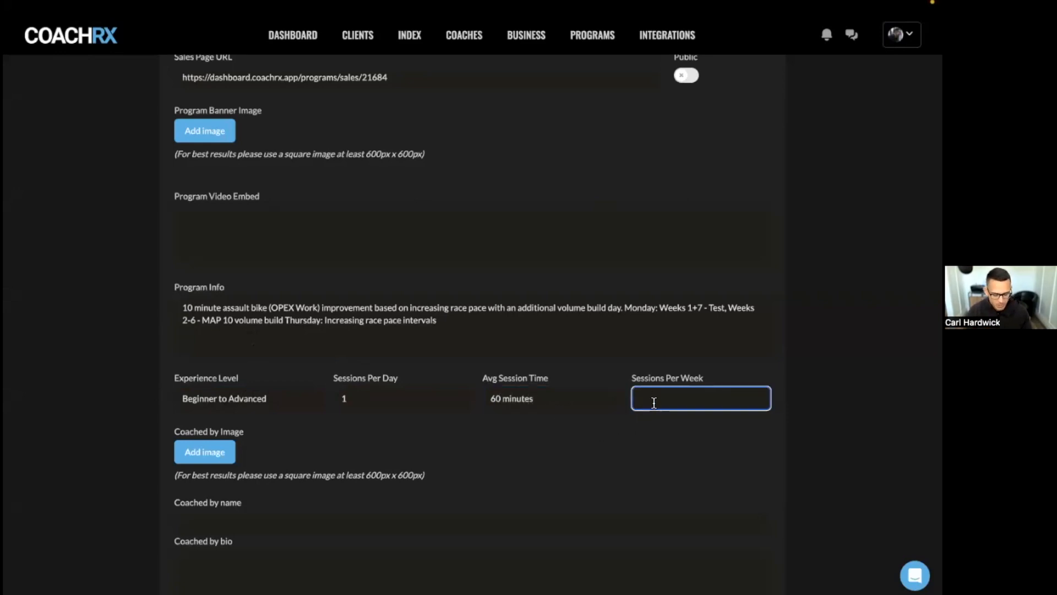
pyautogui.write('2')
pyautogui.scroll(-2, 257, 443)
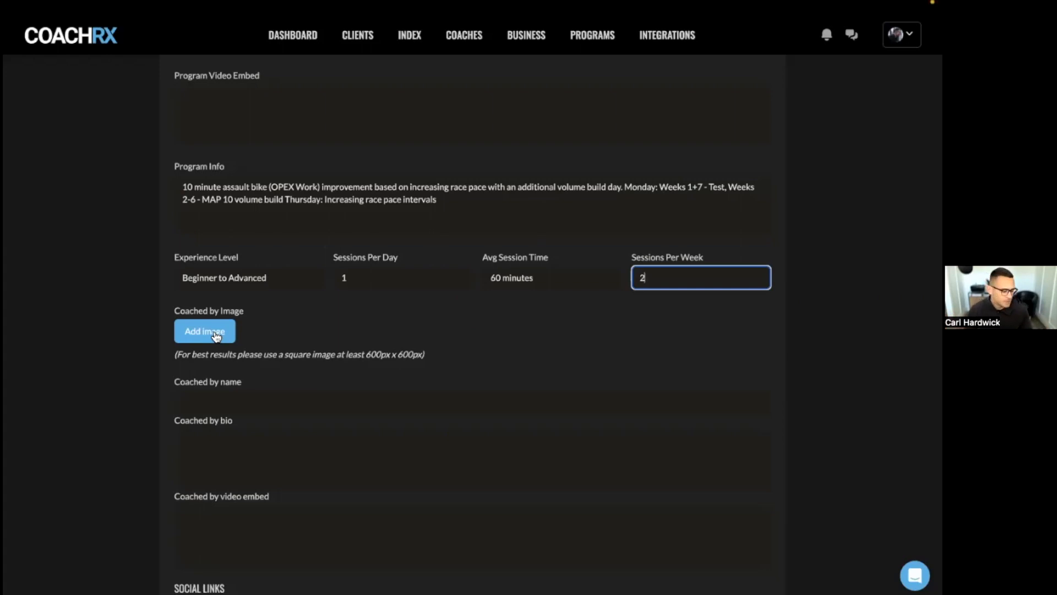
pyautogui.click(270, 380)
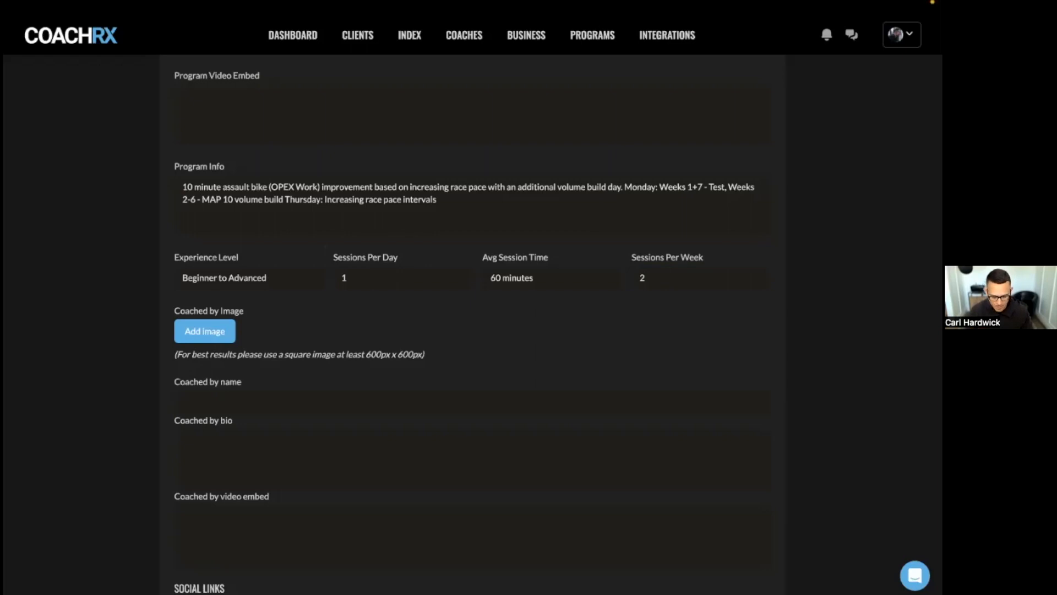
# - Paste the coach's name and a bio about OPEX coaching education into the Coached by fields
pyautogui.click(358, 400)
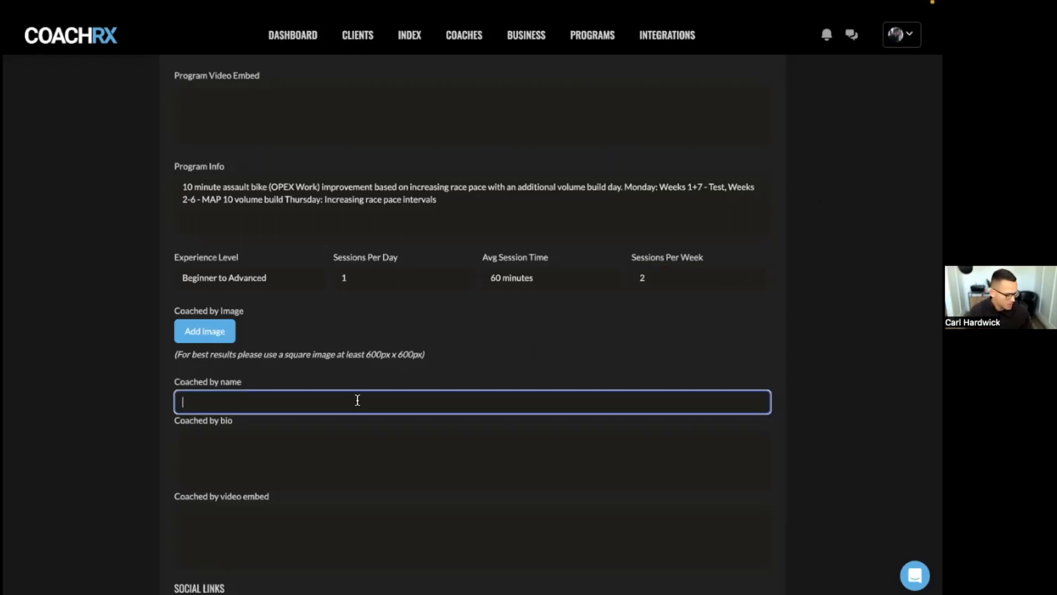
pyautogui.write('James Fitzgerald')
pyautogui.click(662, 311)
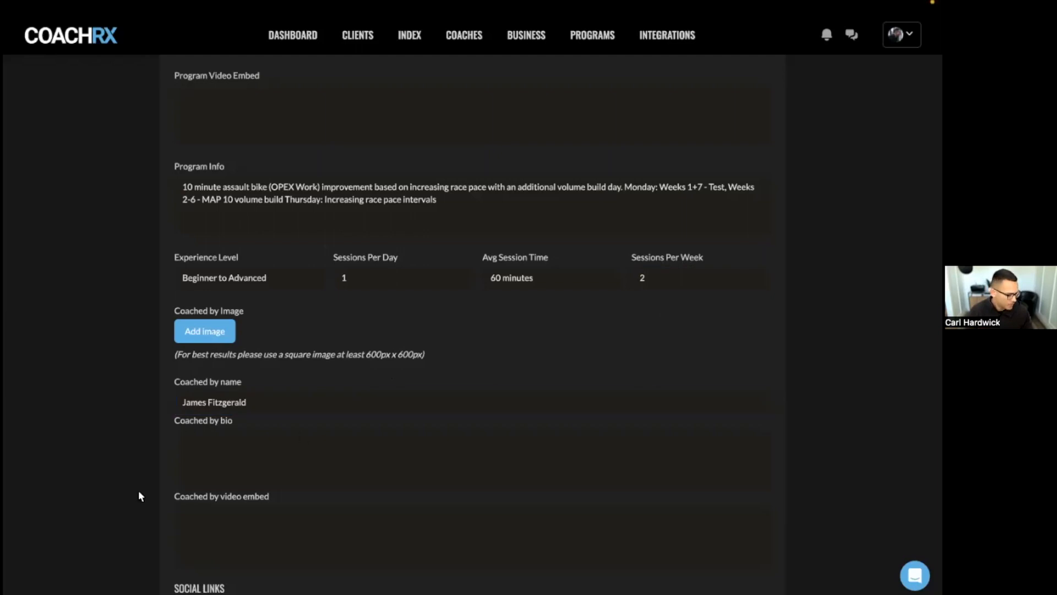
pyautogui.click(227, 442)
pyautogui.write('James FitzGerald, has dedicated his life to bringing honor to the coaching profession. OPEX Coaching Education and Gyms Licensing Programs provide coaches with the tools needed to professionalize their passion.')
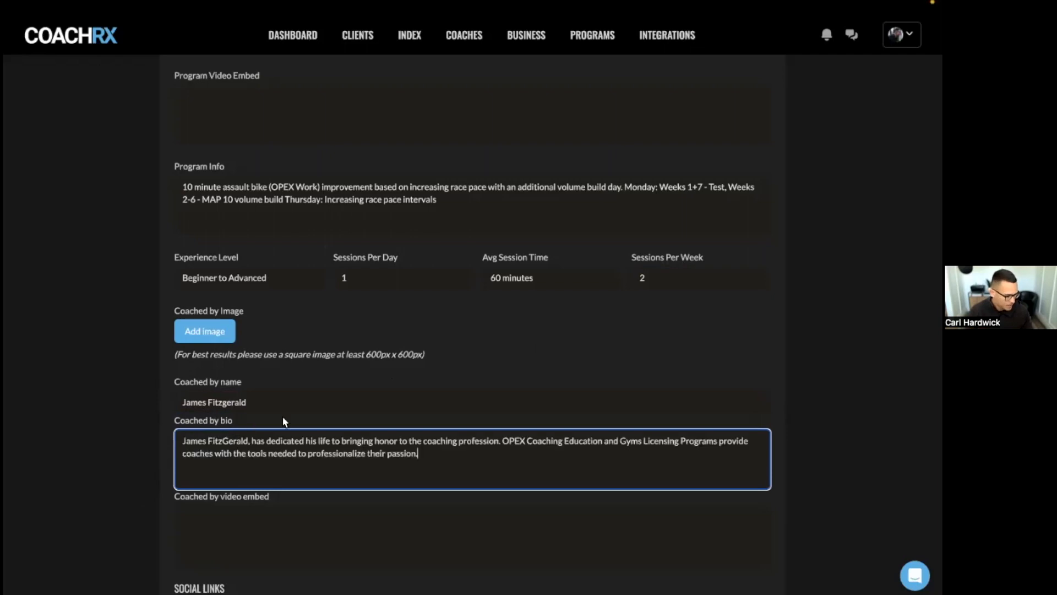
pyautogui.scroll(-3, 299, 408)
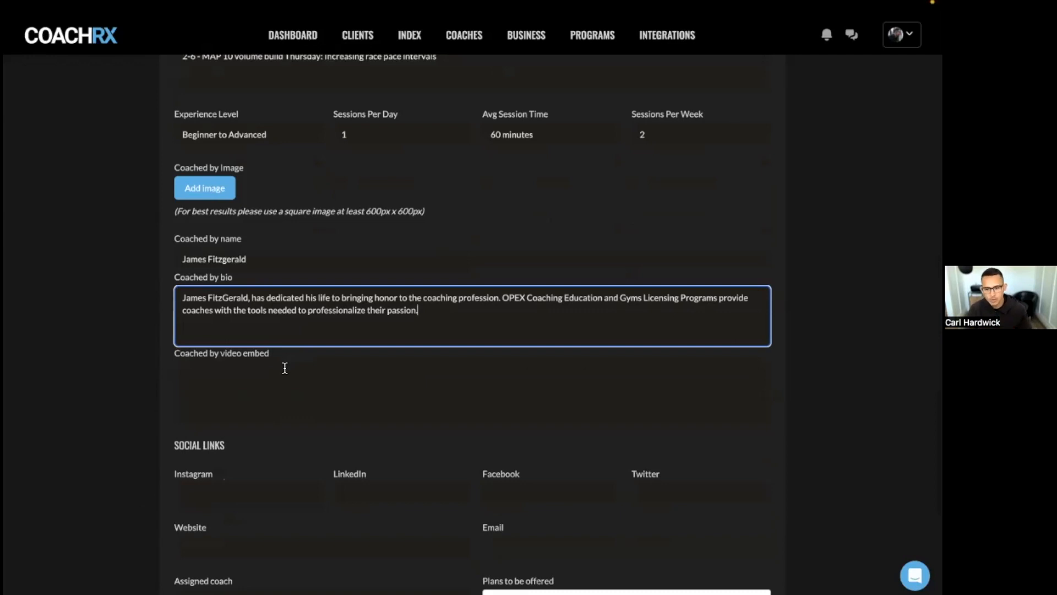
pyautogui.scroll(-3, 204, 366)
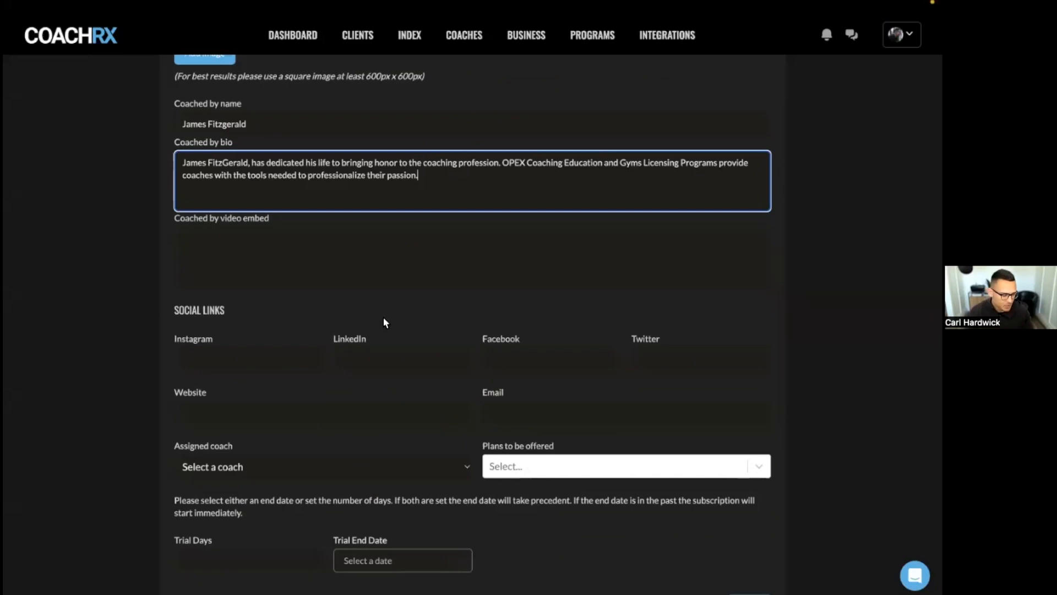
pyautogui.scroll(-1, 388, 426)
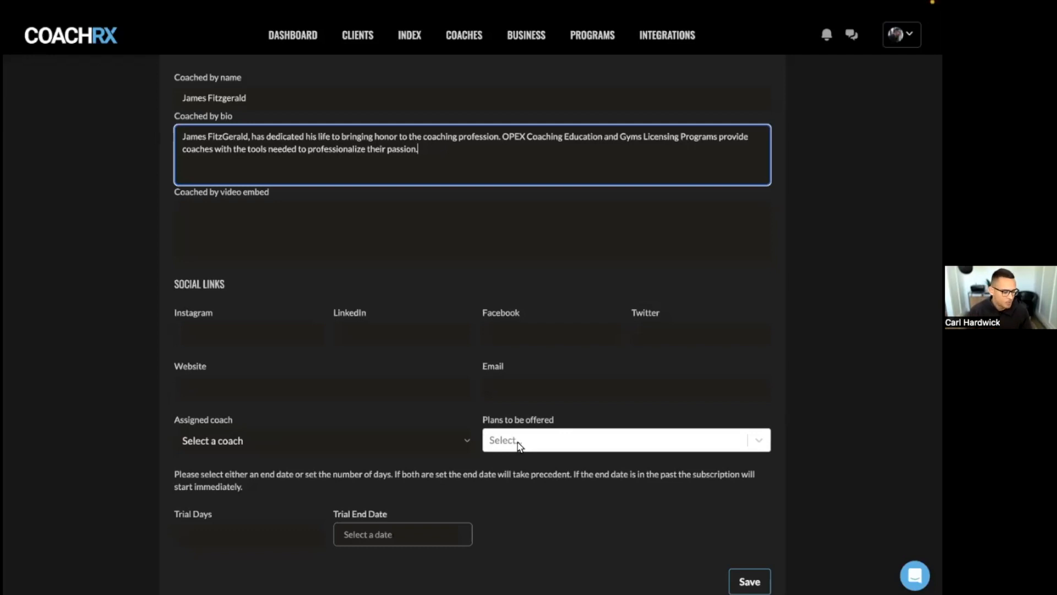
# - Scroll through the remaining sales page fields
pyautogui.scroll(-1, 264, 504)
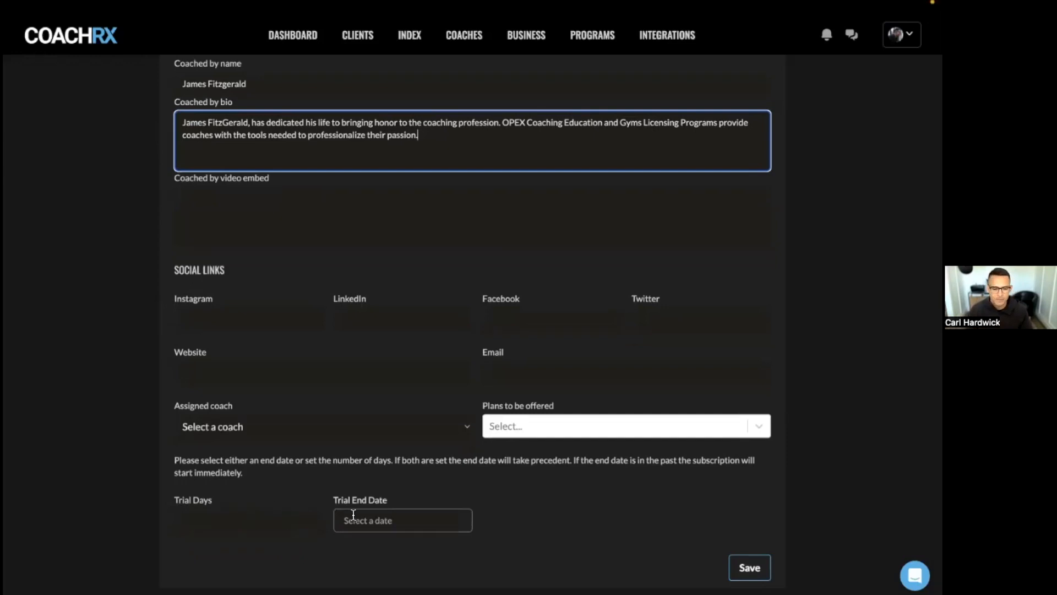
pyautogui.scroll(10, 378, 388)
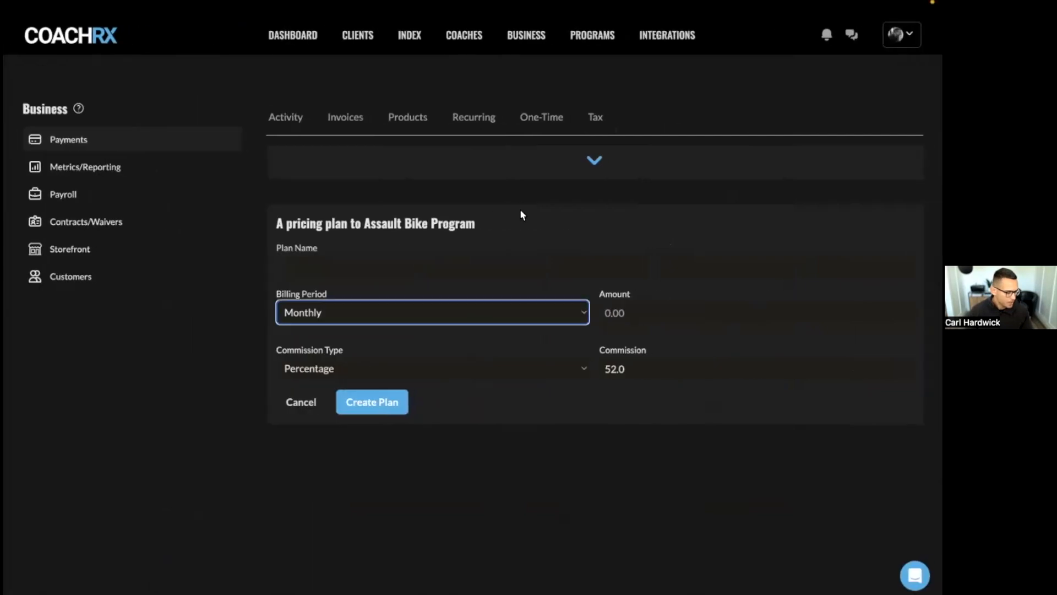
# - On the public sales page, select the One-Time AB $50.00 plan
pyautogui.hotkey('ctrl', 'Right')
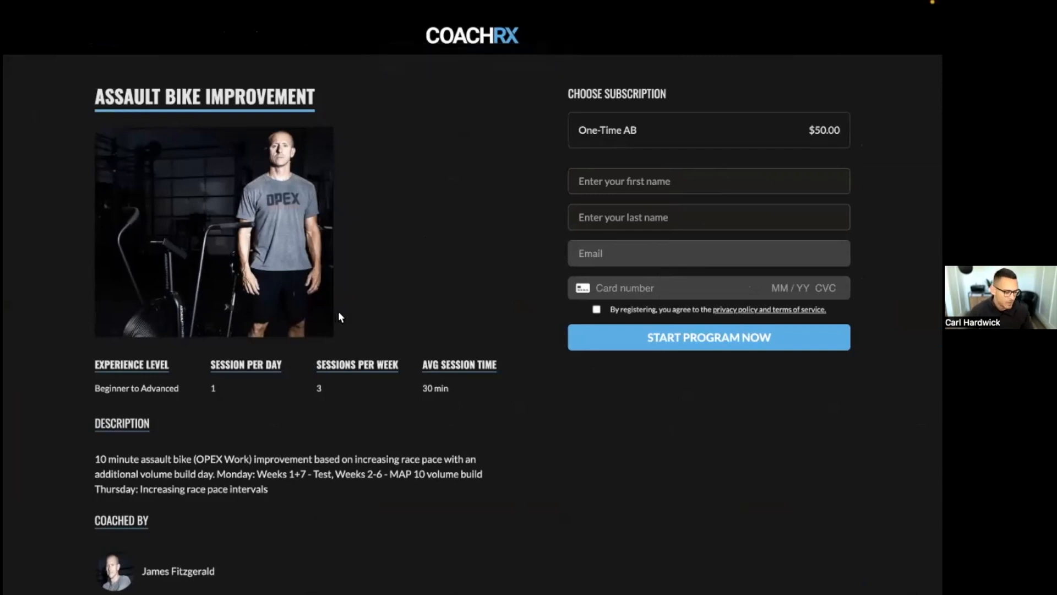
pyautogui.scroll(-3, 243, 187)
pyautogui.scroll(-1, 121, 386)
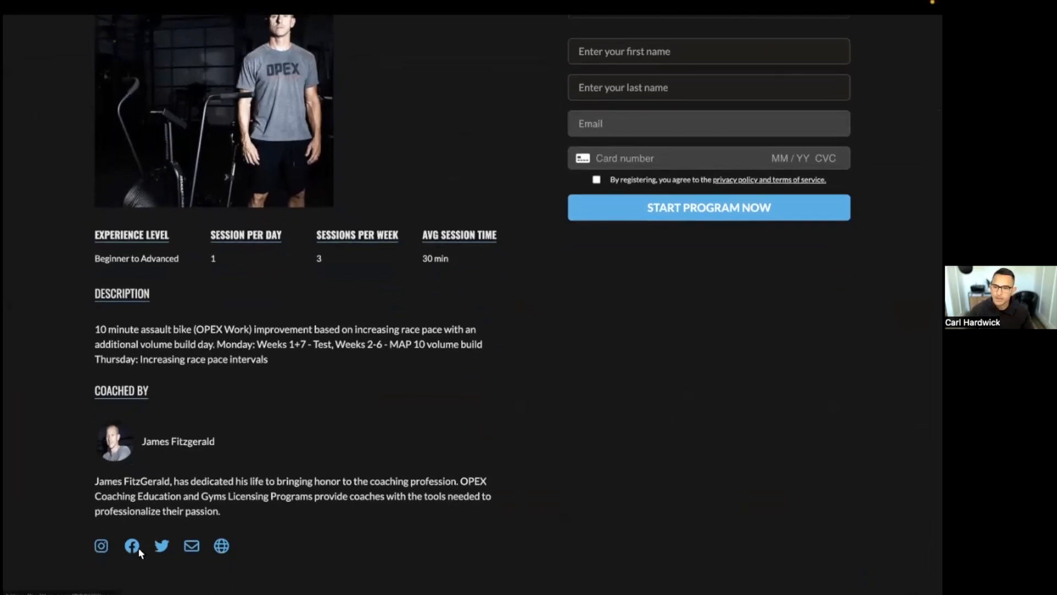
pyautogui.scroll(3, 250, 395)
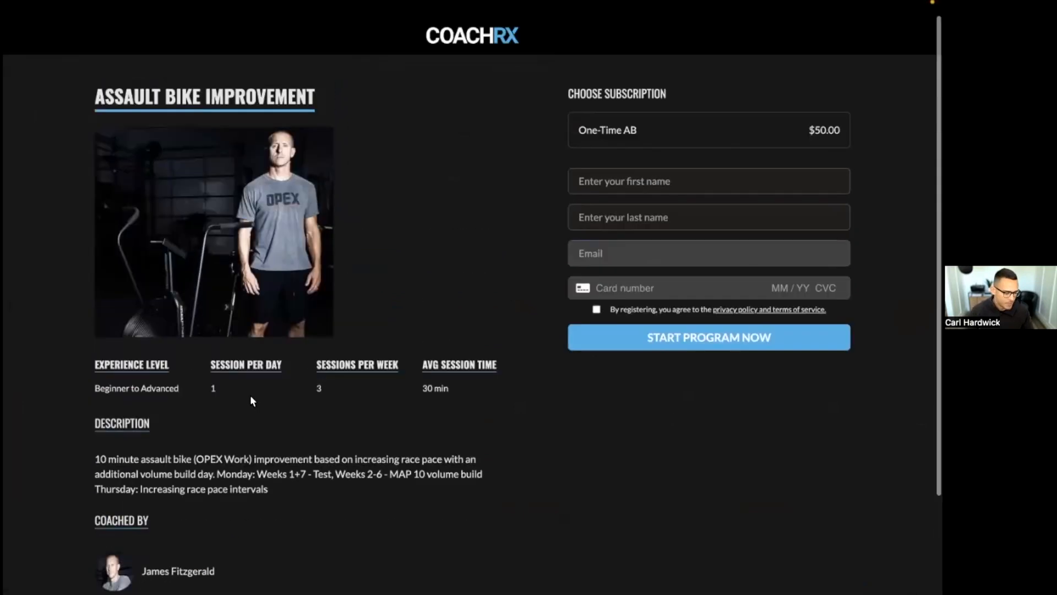
pyautogui.click(605, 130)
# - Enter the buyer's first name, last name and e-mail, then return to the presentation slide
pyautogui.click(683, 181)
pyautogui.press('Tab')
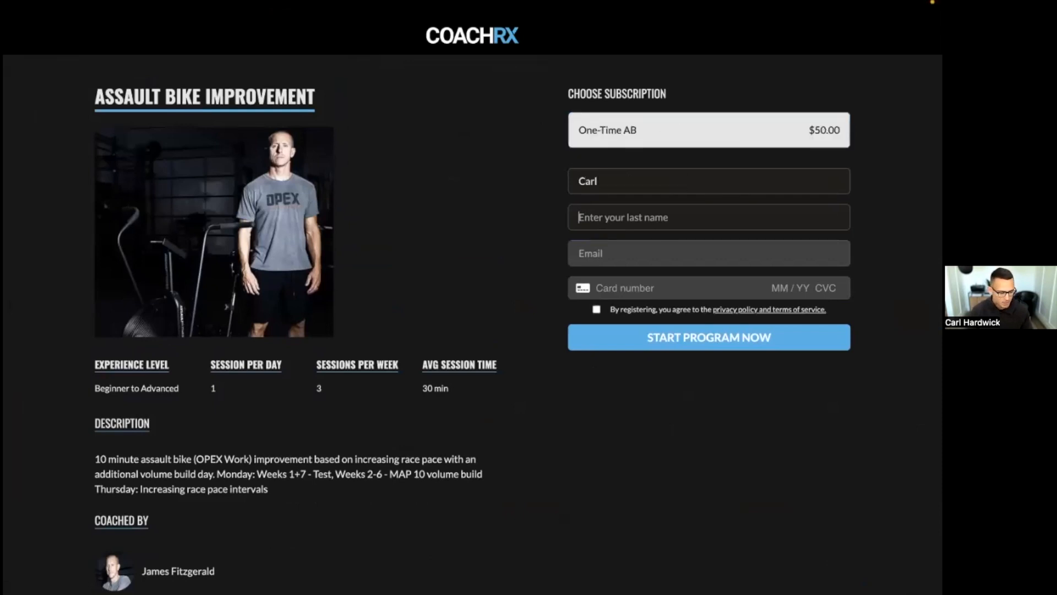
pyautogui.press('Tab')
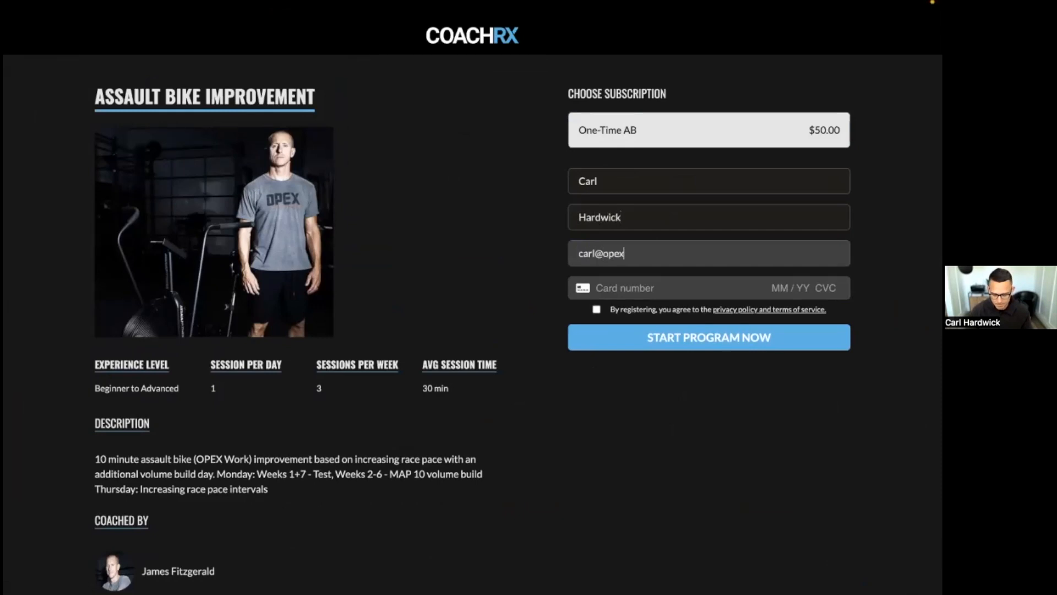
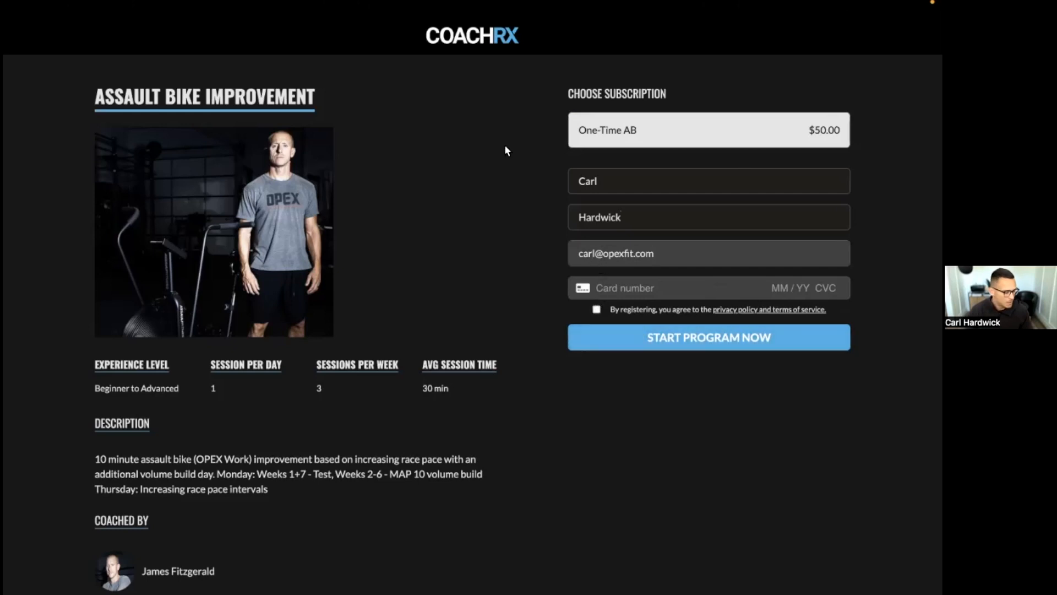
pyautogui.hotkey('ctrl', 'Left')
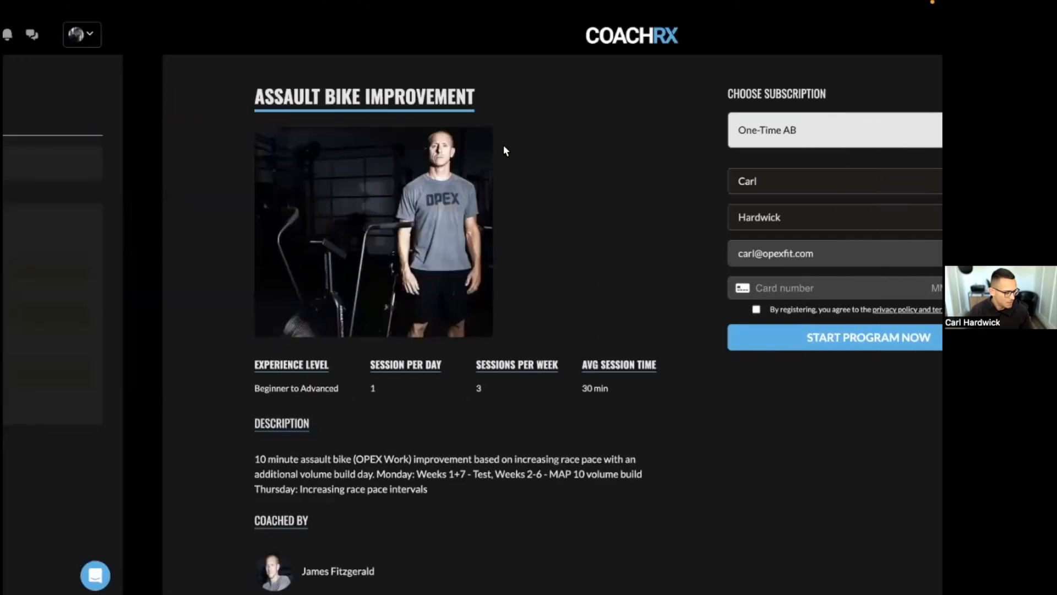
pyautogui.hotkey('ctrl', 'Left')
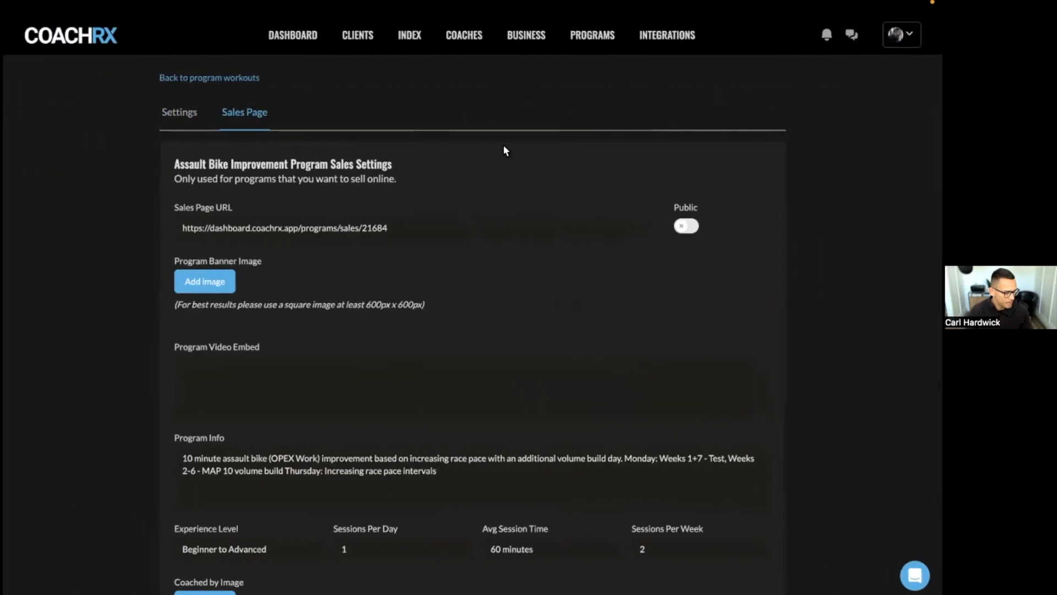
pyautogui.hotkey('ctrl', 'Left')
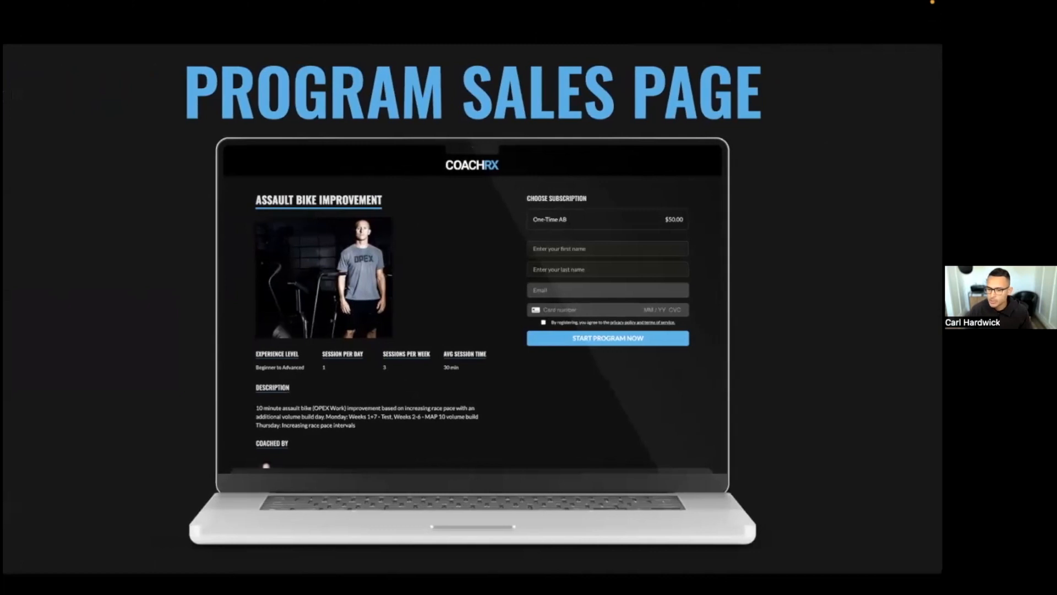